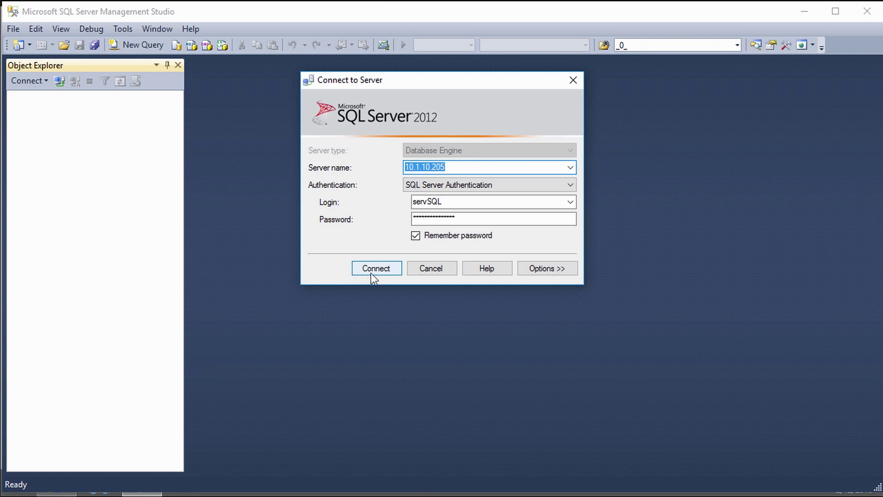
# Connect to the database engine at 10.1.10.205 with SQL Server Authentication and expand its Databases folder.
pyautogui.click(371, 271)
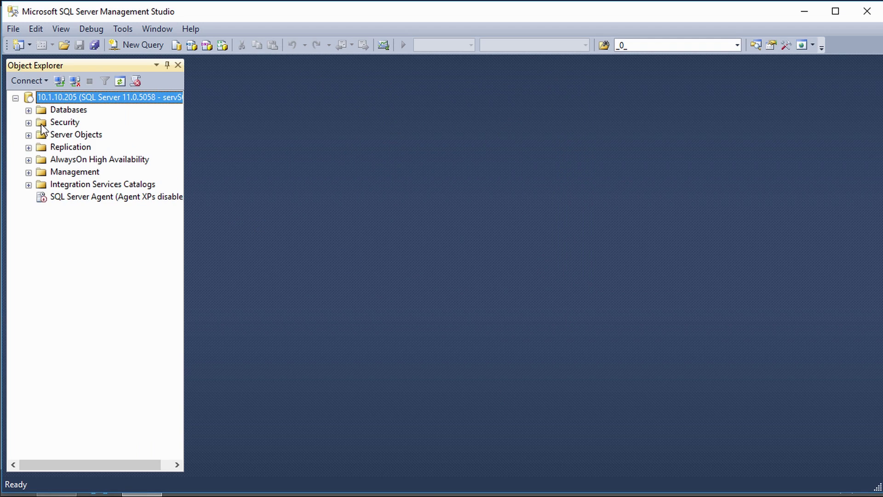
pyautogui.click(29, 110)
pyautogui.click(75, 171)
# Open a file from the list of recently used files in SQL Server Management Studio.
pyautogui.click(13, 29)
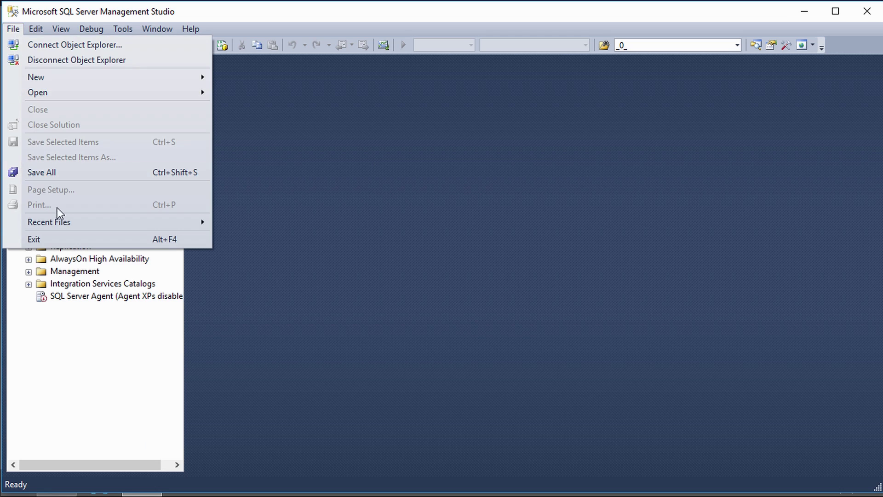
pyautogui.moveTo(175, 222)
pyautogui.click(290, 226)
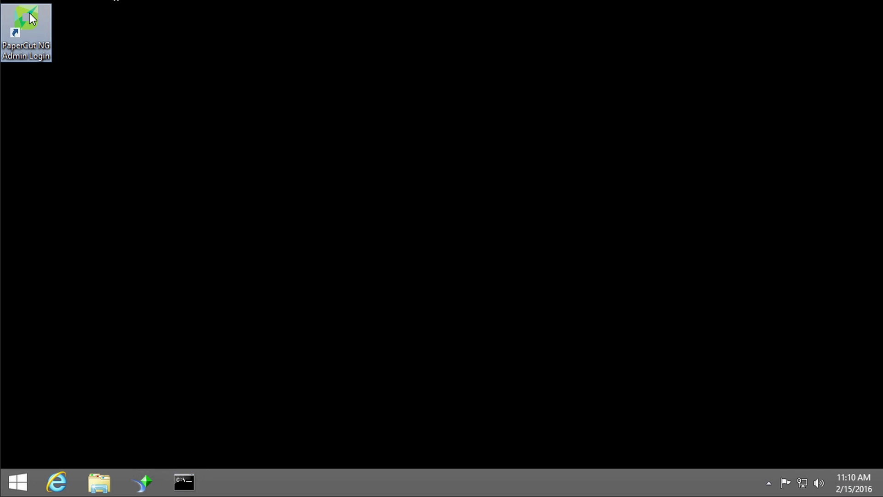
# Open the PaperCut NG admin login page from the desktop and log in with the admin username and password.
pyautogui.doubleClick(29, 13)
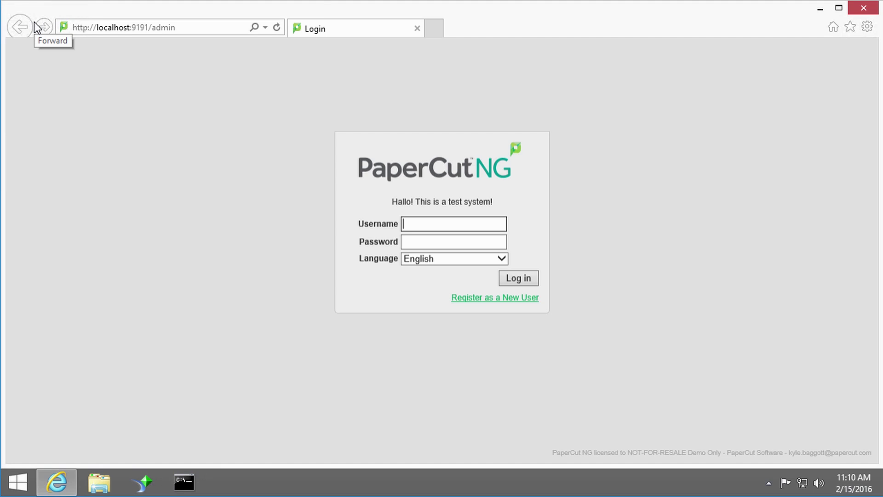
pyautogui.press('Tab')
pyautogui.press('Return')
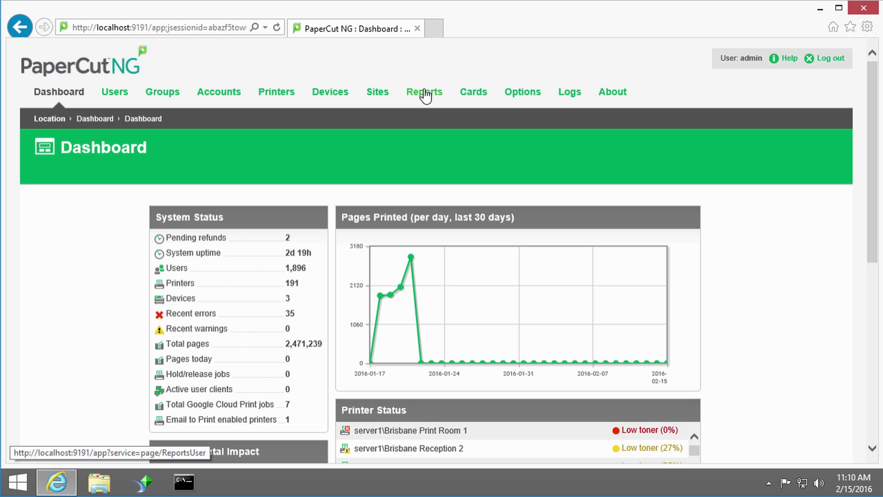
# Open the Reports section, browse the available user reports and view the sample of the User list report.
pyautogui.click(426, 95)
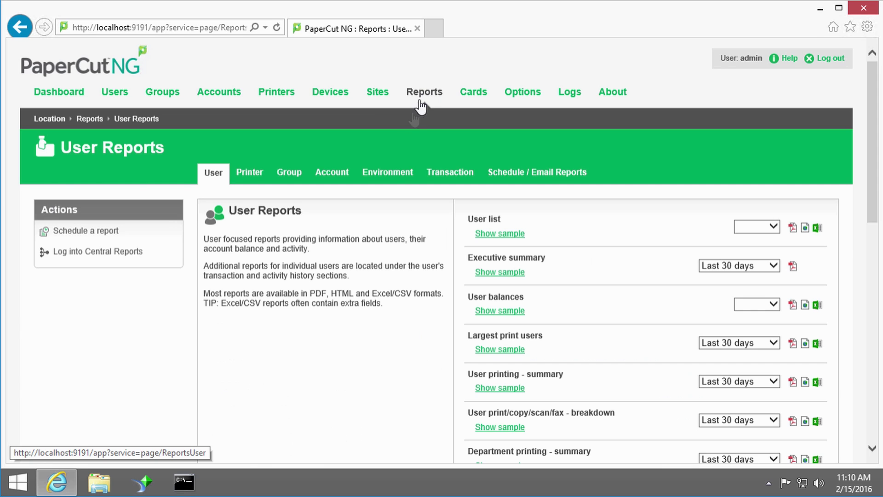
pyautogui.scroll(-4, 382, 172)
pyautogui.scroll(-3, 379, 189)
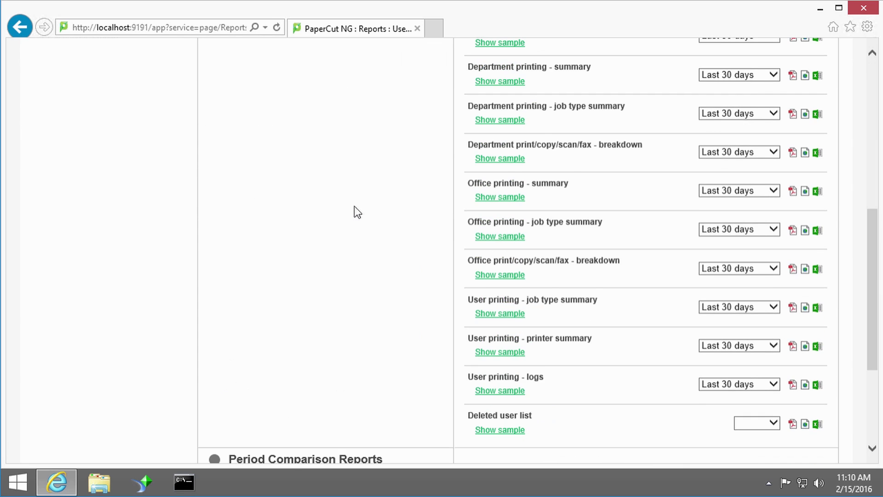
pyautogui.scroll(8, 357, 212)
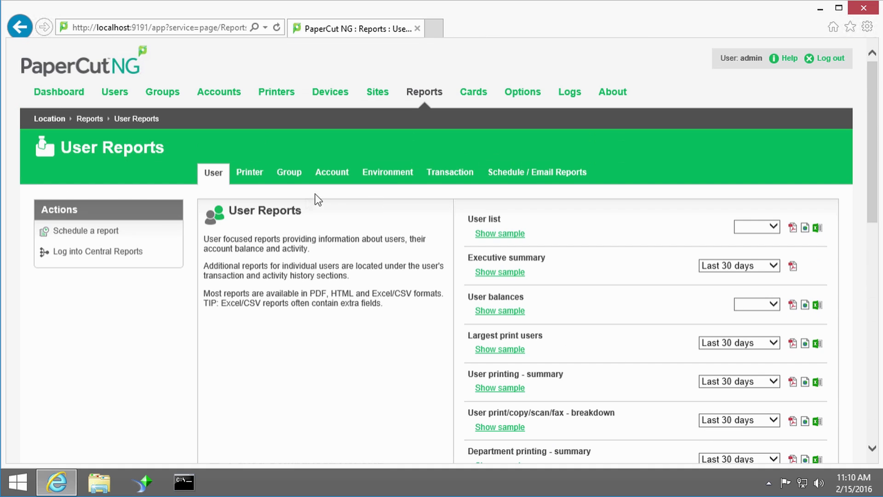
pyautogui.click(498, 234)
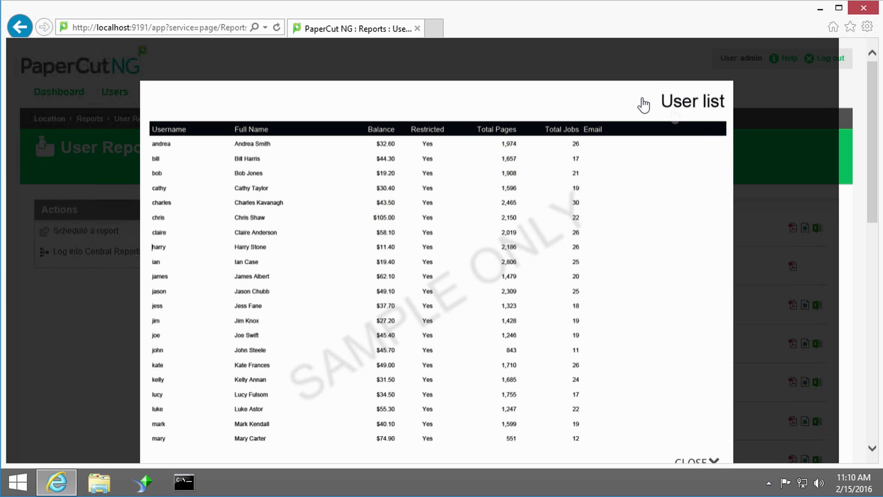
pyautogui.click(781, 174)
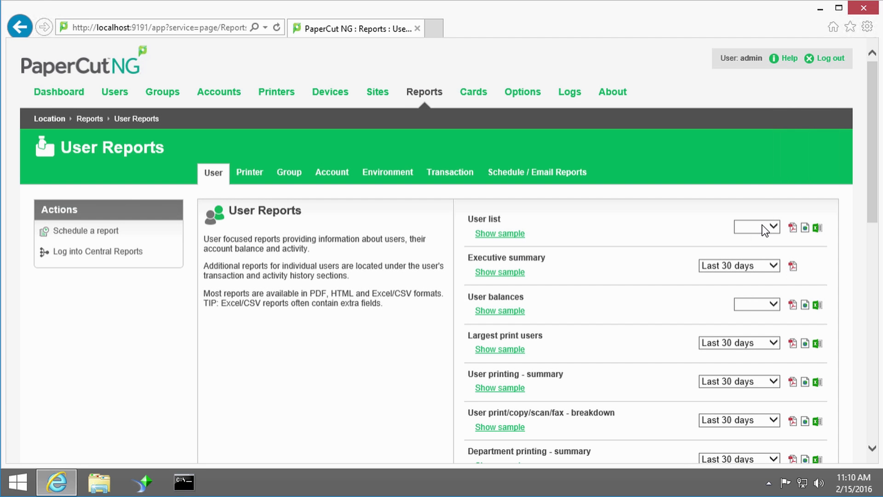
# Run an ad-hoc User list report in CSV format.
pyautogui.click(764, 229)
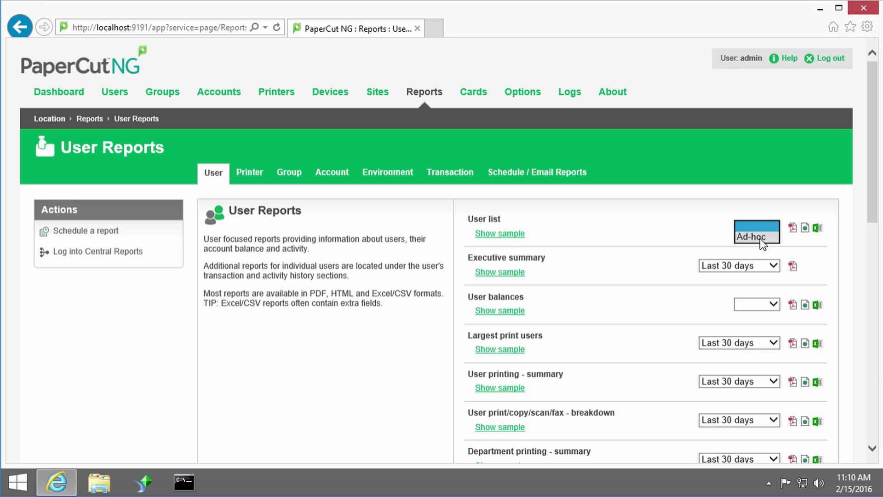
pyautogui.click(759, 238)
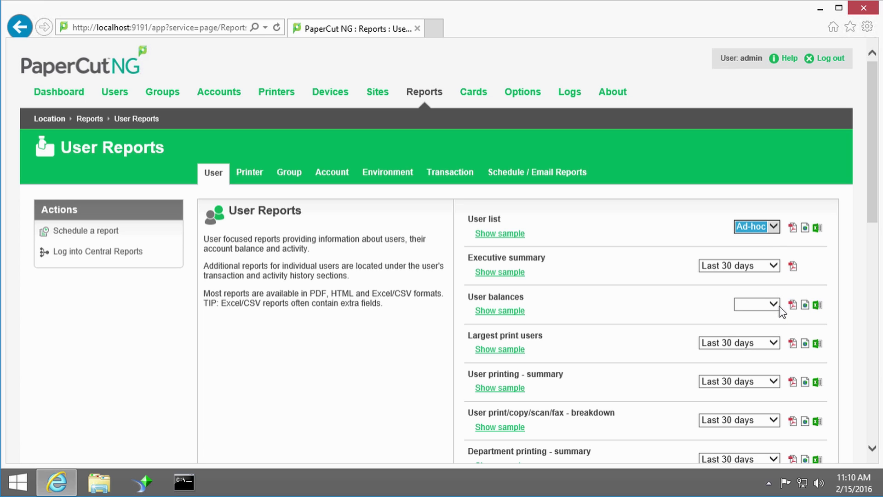
pyautogui.click(817, 233)
pyautogui.scroll(-5, 816, 346)
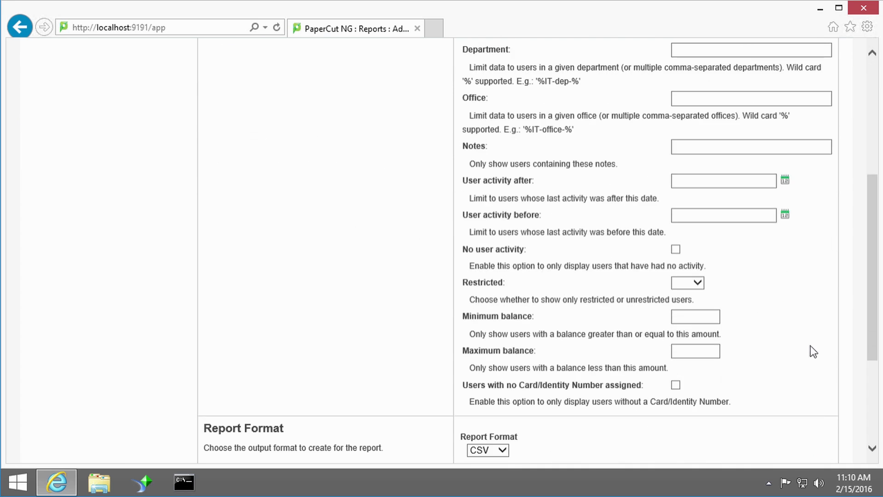
pyautogui.click(755, 367)
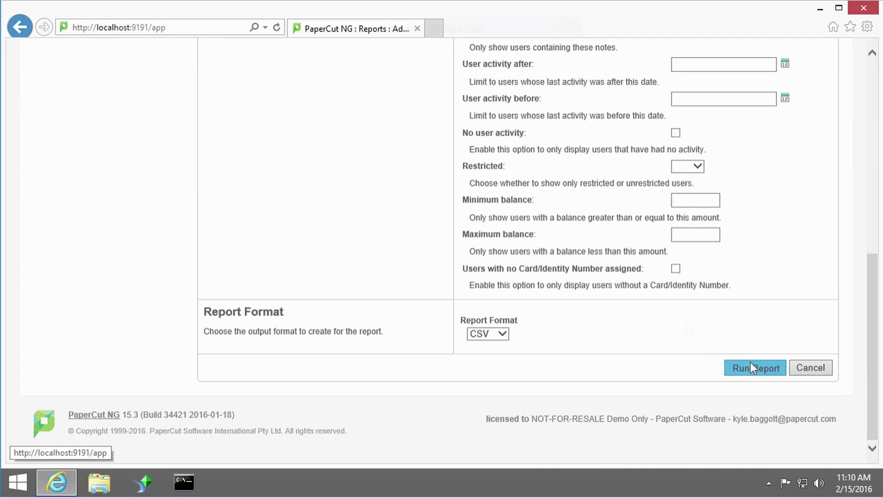
pyautogui.click(613, 447)
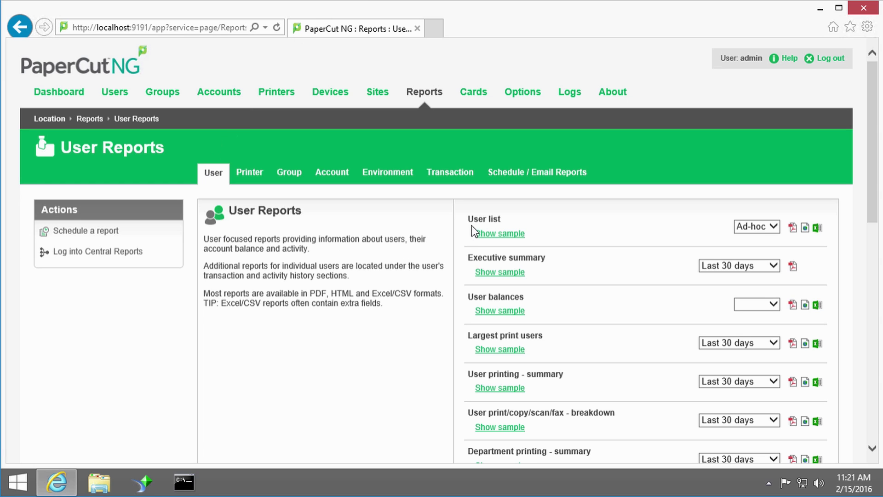
# Examine the user report types, including User list, User printing - logs and the Office printing reports, and switch to the printer reports.
pyautogui.moveTo(467, 219); pyautogui.dragTo(506, 220)
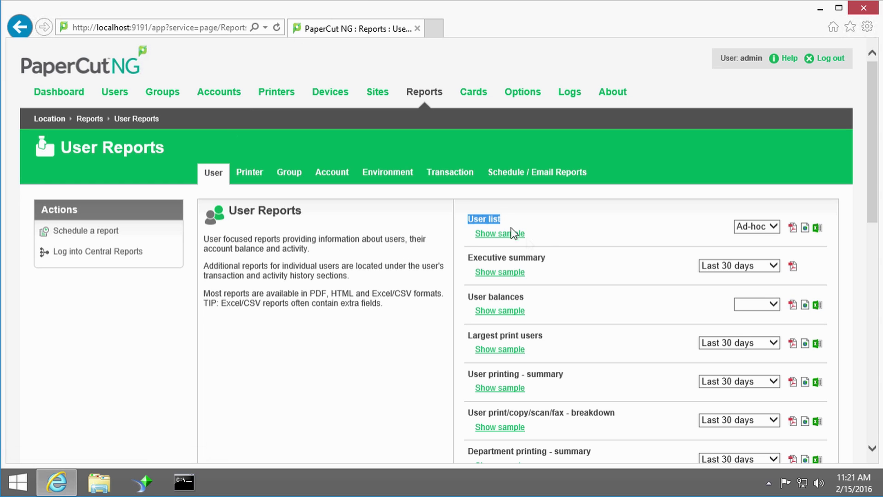
pyautogui.scroll(-10, 624, 339)
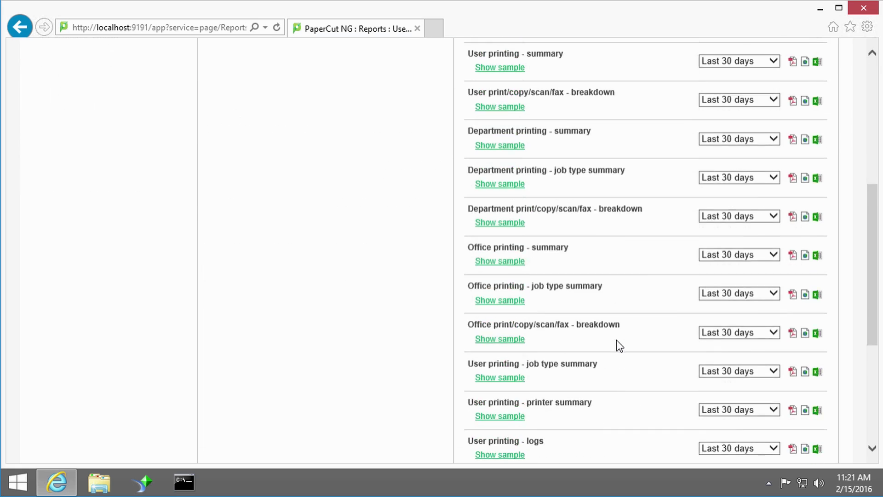
pyautogui.moveTo(504, 256); pyautogui.dragTo(464, 253)
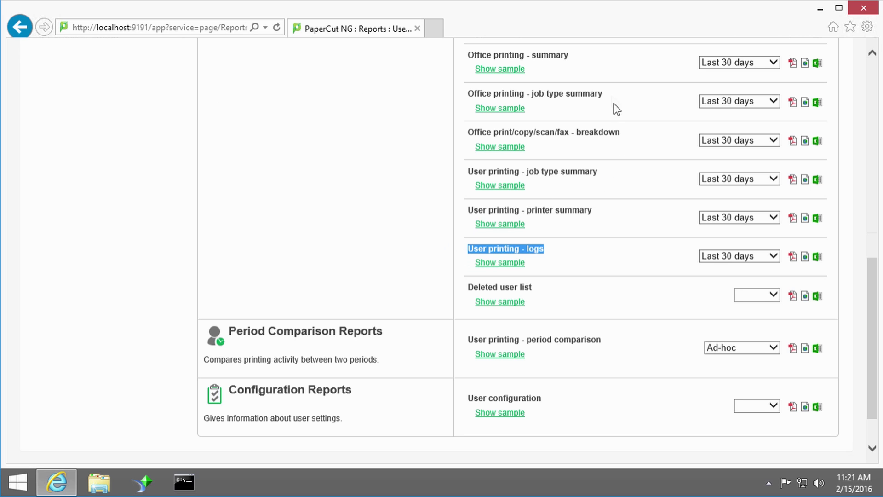
pyautogui.moveTo(529, 70); pyautogui.dragTo(470, 55)
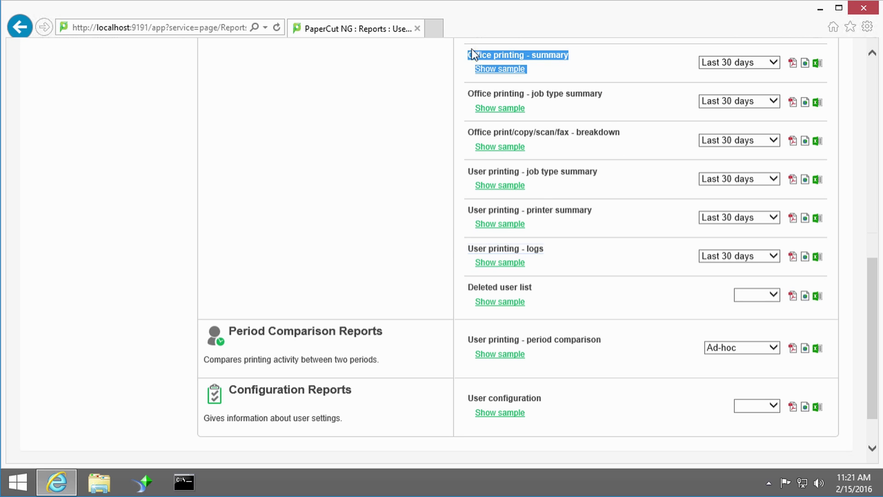
pyautogui.click(611, 62)
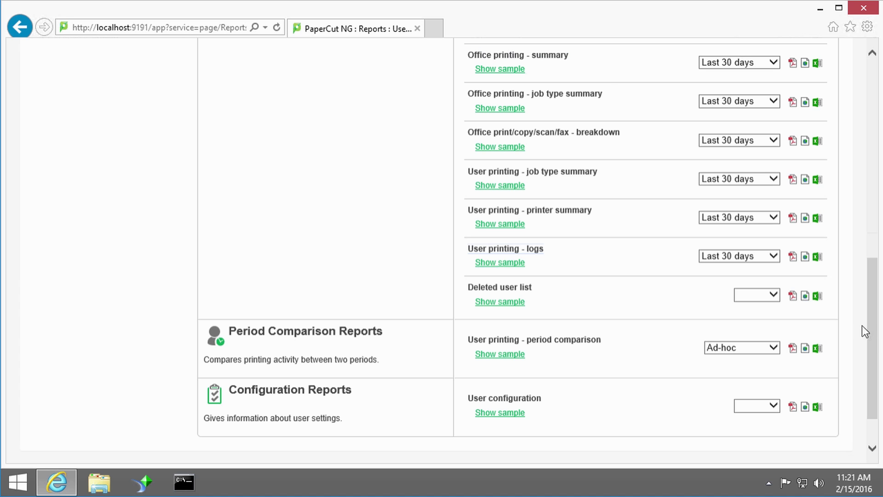
pyautogui.moveTo(878, 340); pyautogui.dragTo(868, 322)
pyautogui.tripleClick(542, 183)
pyautogui.moveTo(621, 169); pyautogui.dragTo(475, 171)
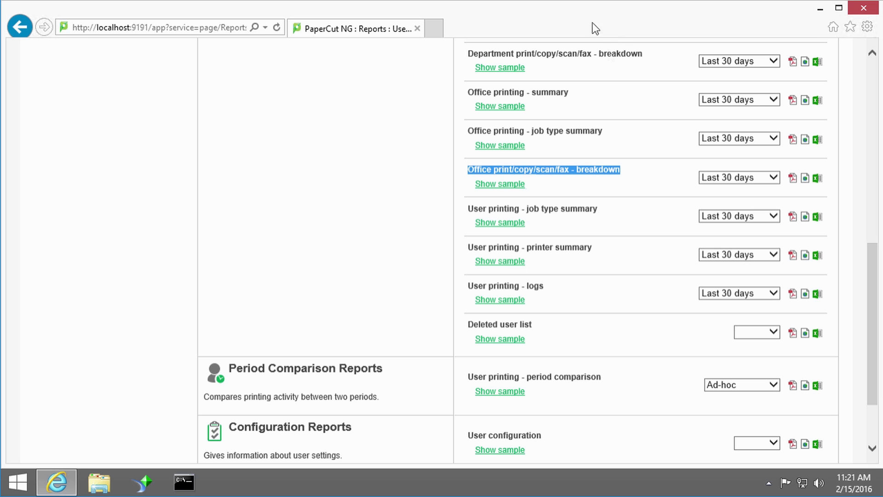
pyautogui.moveTo(877, 322); pyautogui.dragTo(876, 115)
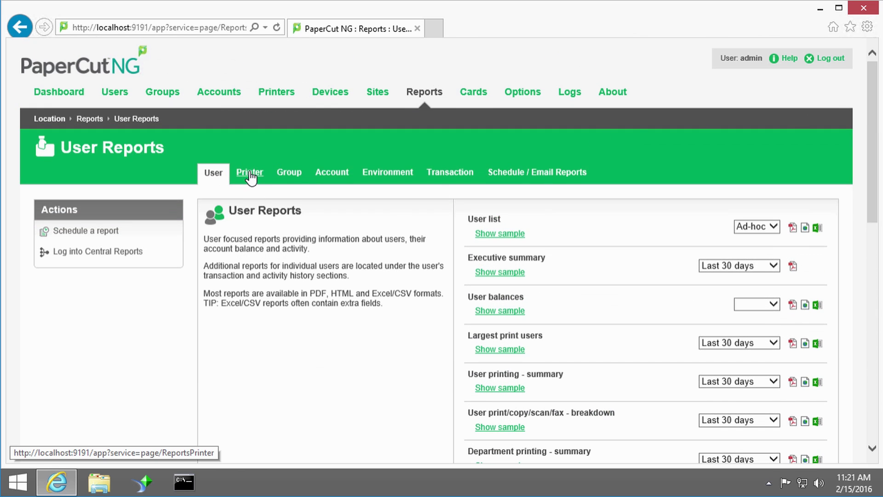
pyautogui.click(249, 174)
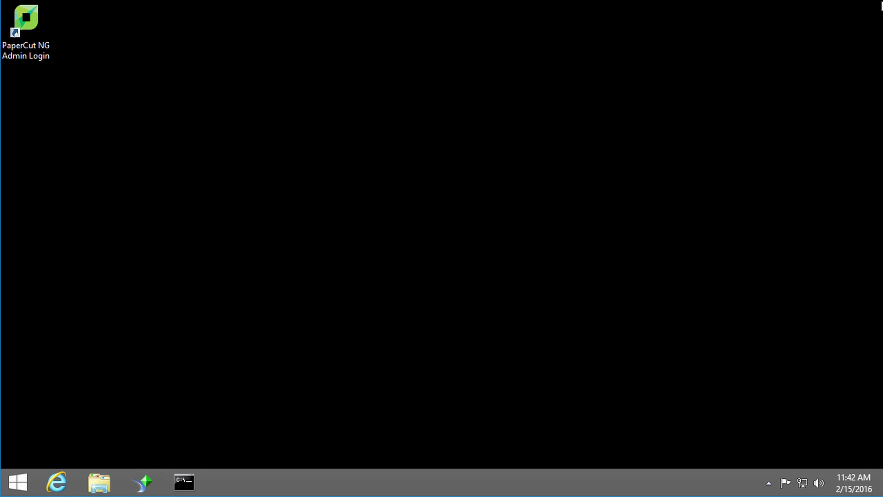
# Search Windows for ODBC and open the 32-bit ODBC Data Source Administrator.
pyautogui.moveTo(881, 5)
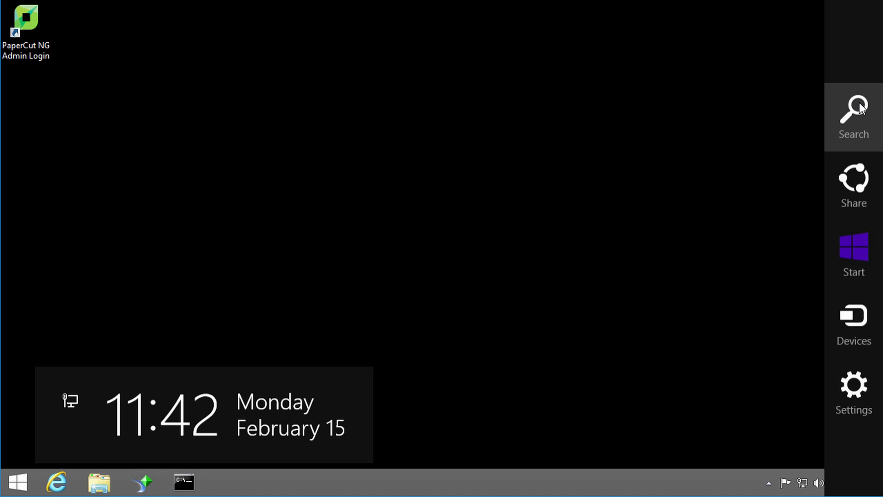
pyautogui.click(855, 113)
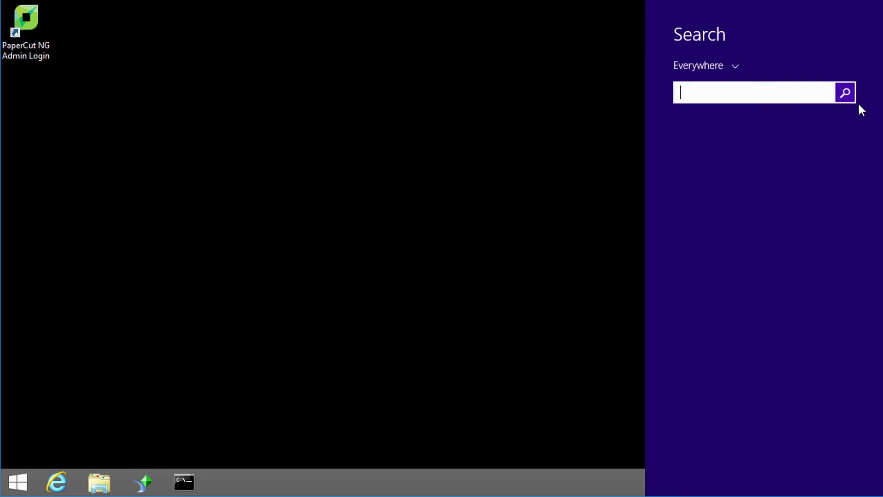
pyautogui.write('ODBC Data Source Administrator')
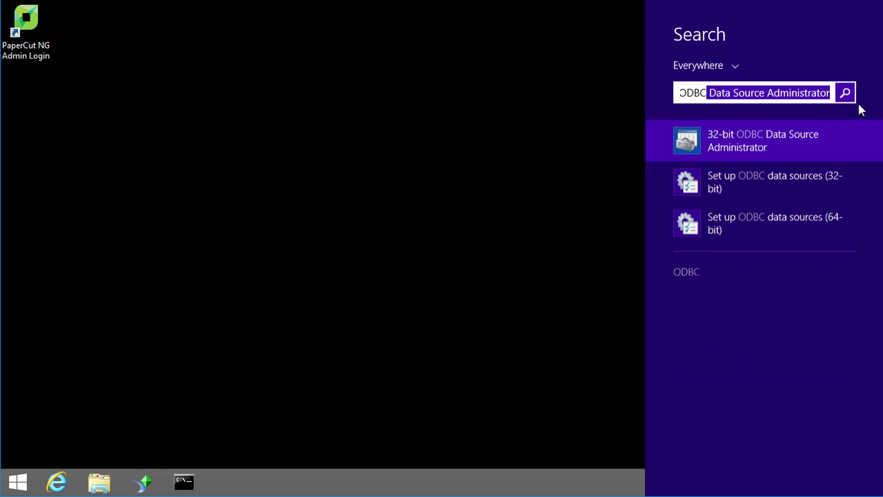
pyautogui.click(773, 145)
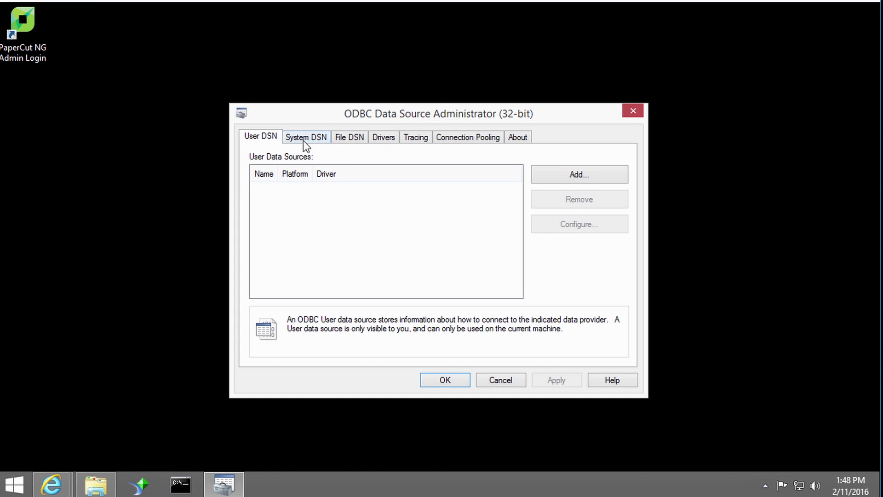
# Start adding a system data source (System DSN) that uses the SQL Server driver.
pyautogui.click(302, 142)
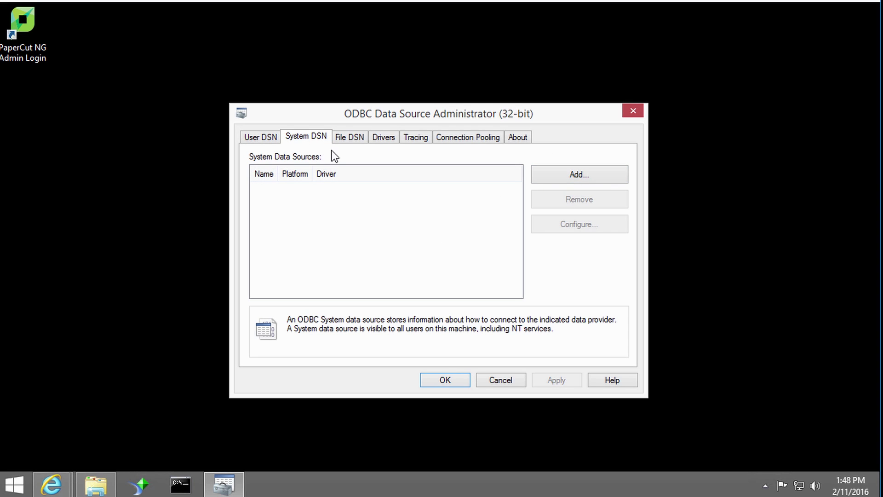
pyautogui.click(608, 178)
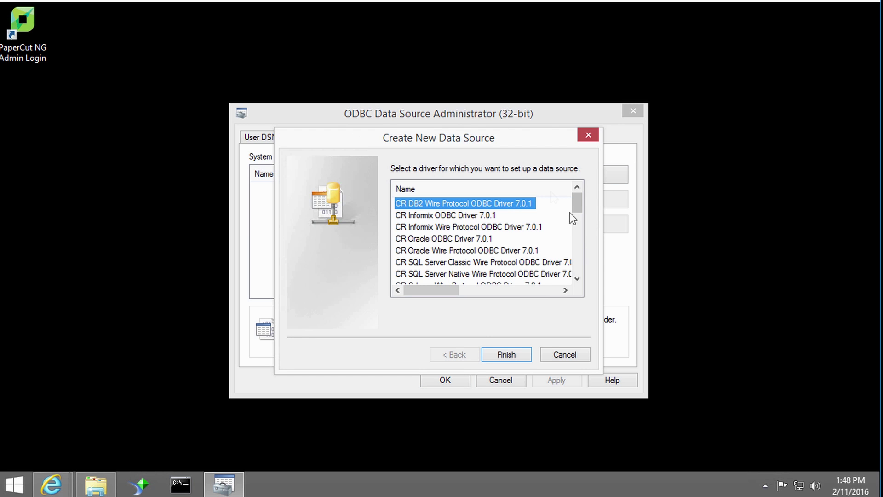
pyautogui.scroll(-8, 568, 232)
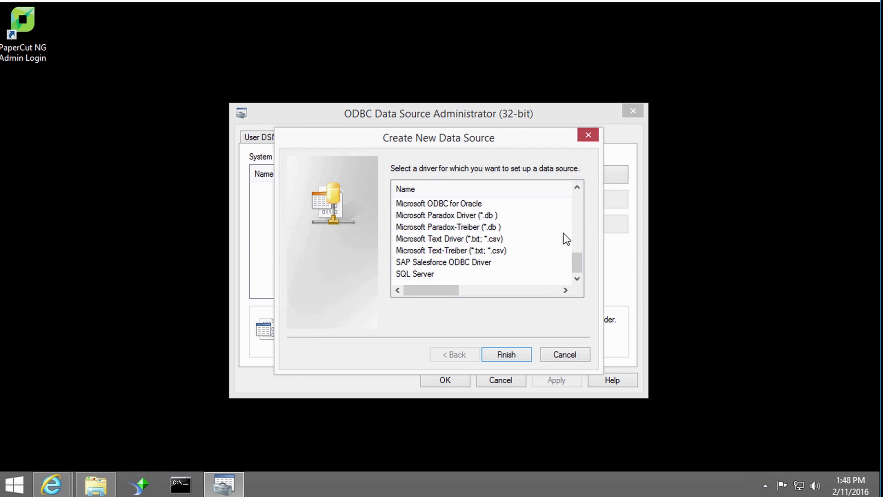
pyautogui.click(429, 274)
pyautogui.click(509, 355)
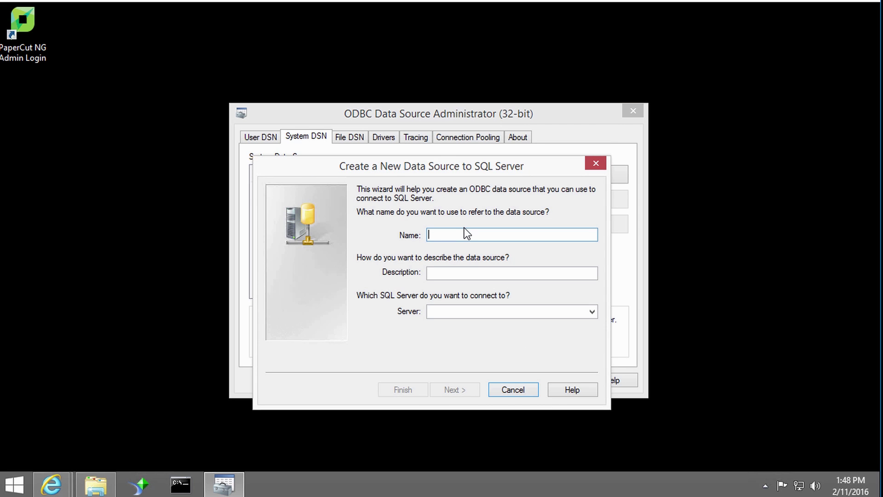
# Name the data source PaperCut, choose WIN2012-SQL as its server and continue to the authentication settings.
pyautogui.write('PaperCut')
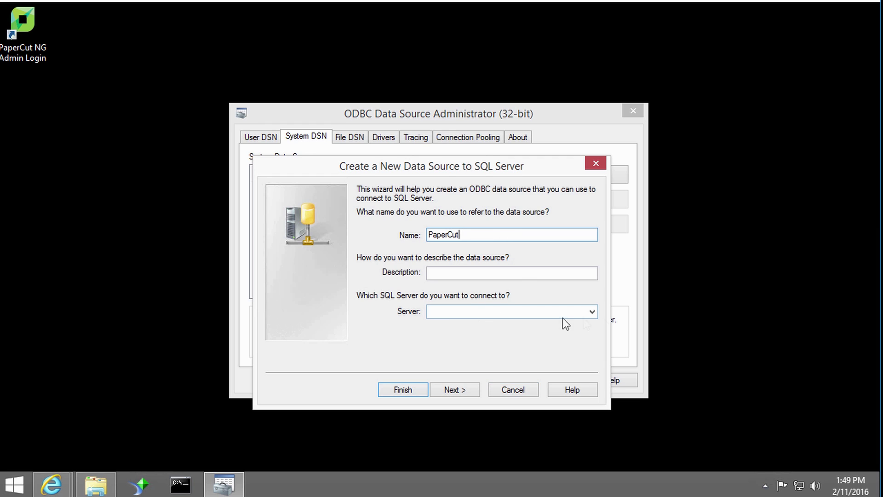
pyautogui.click(591, 311)
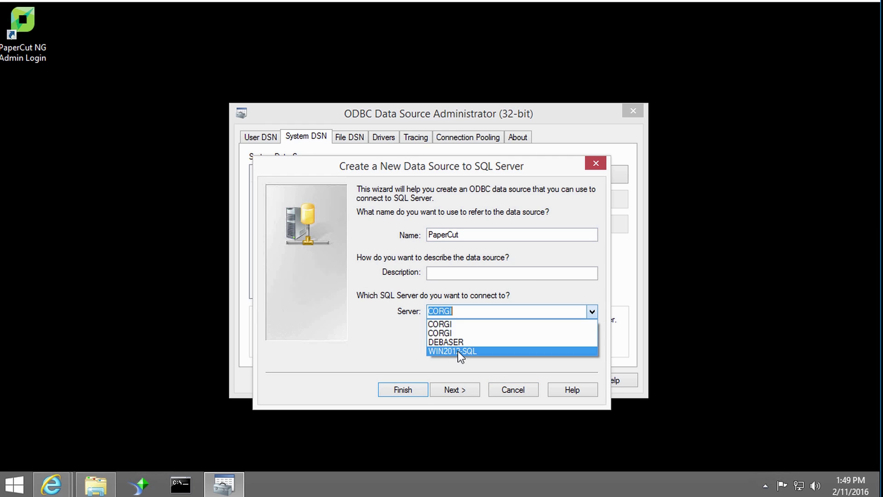
pyautogui.click(457, 351)
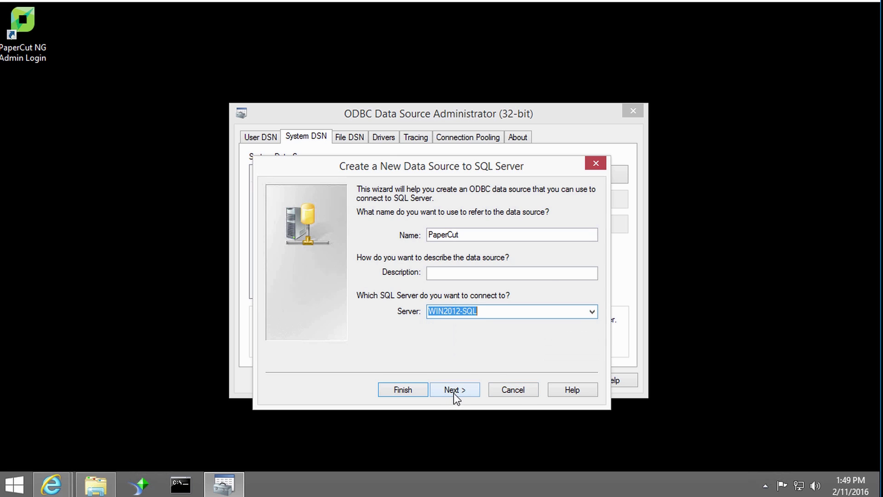
pyautogui.click(453, 392)
# Use SQL Server authentication for the PaperCut data source with login ID servSQL and its account password, and continue the setup.
pyautogui.click(397, 236)
pyautogui.doubleClick(459, 332)
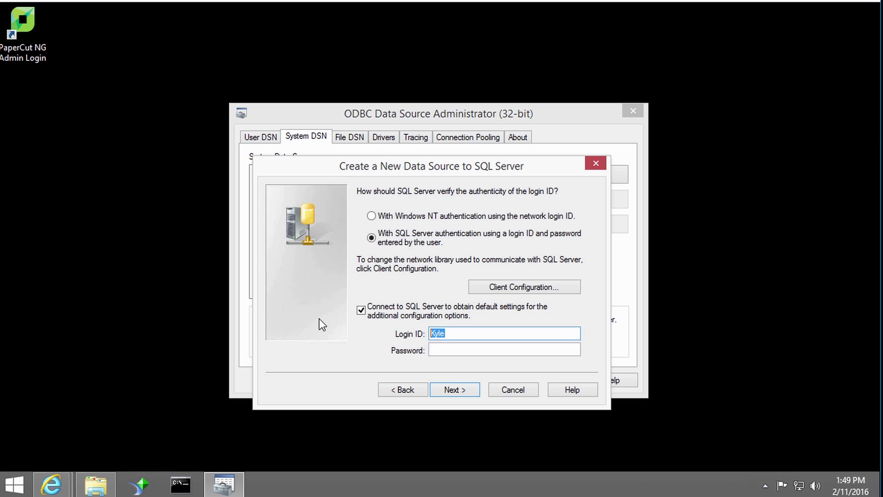
pyautogui.write('servSQL')
pyautogui.press('Tab')
pyautogui.write('••••••')
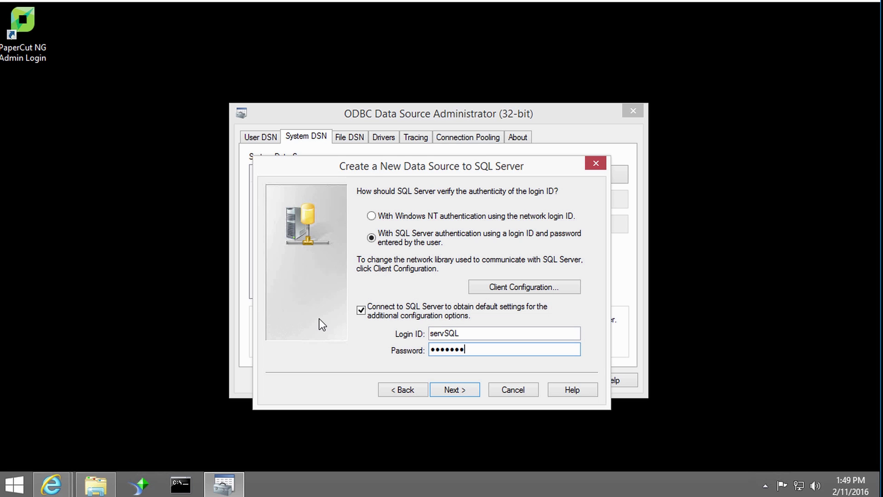
pyautogui.click(449, 390)
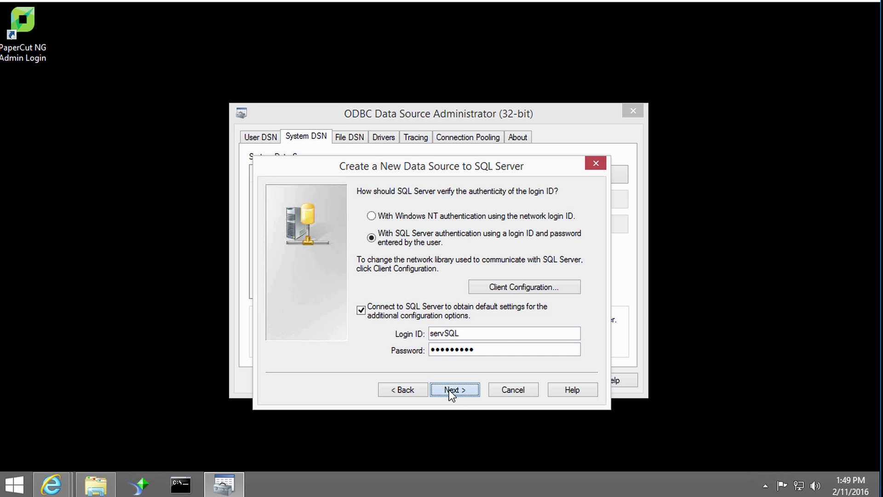
# Finish the PaperCut data source with the default settings, test its connection and save it.
pyautogui.click(464, 388)
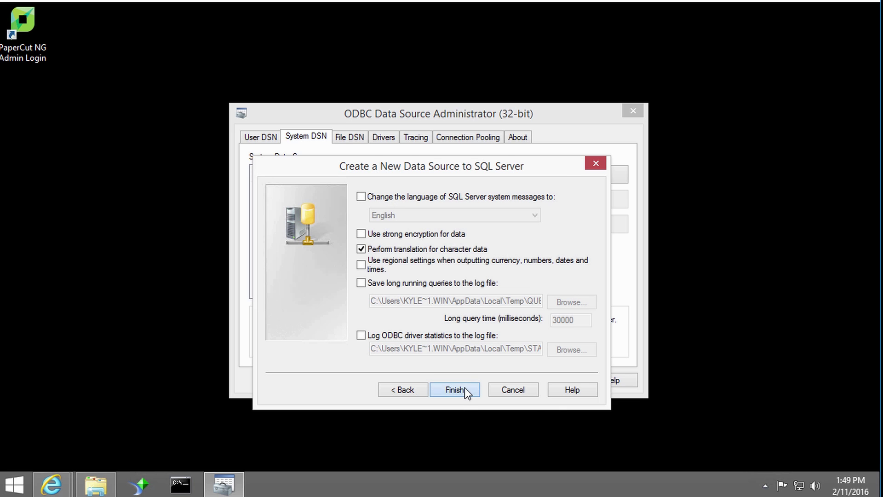
pyautogui.click(465, 389)
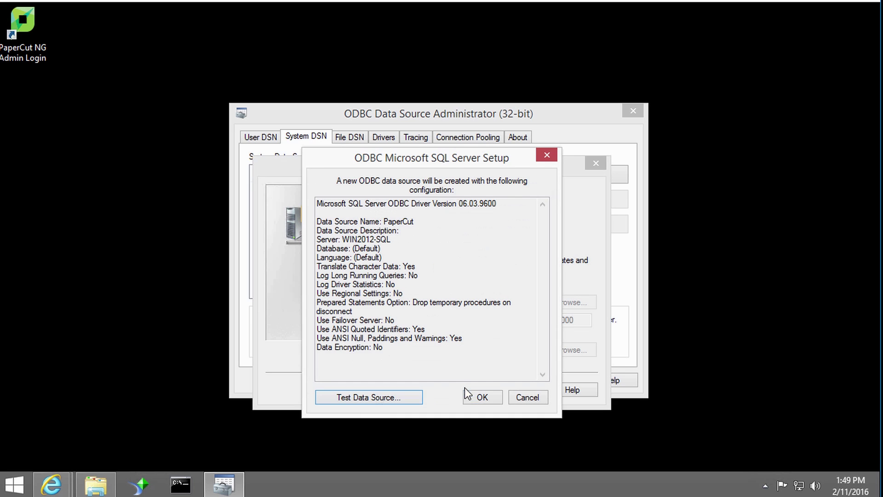
pyautogui.click(376, 399)
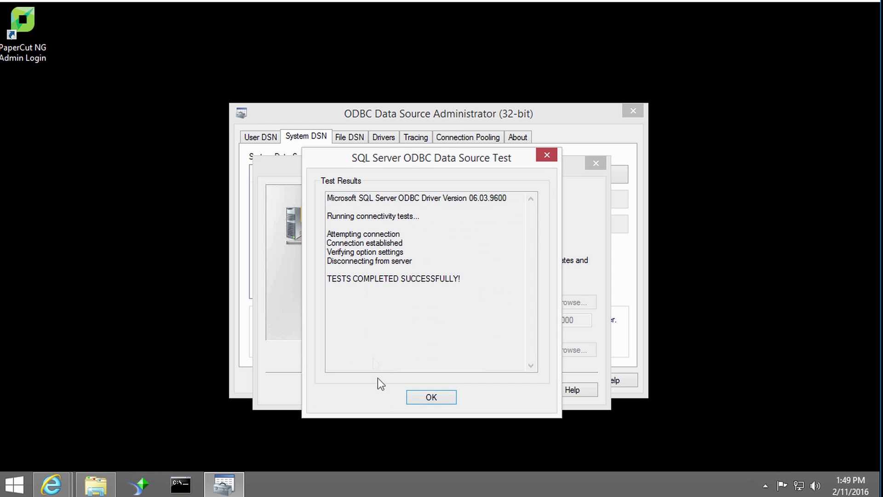
pyautogui.moveTo(333, 278); pyautogui.dragTo(461, 278)
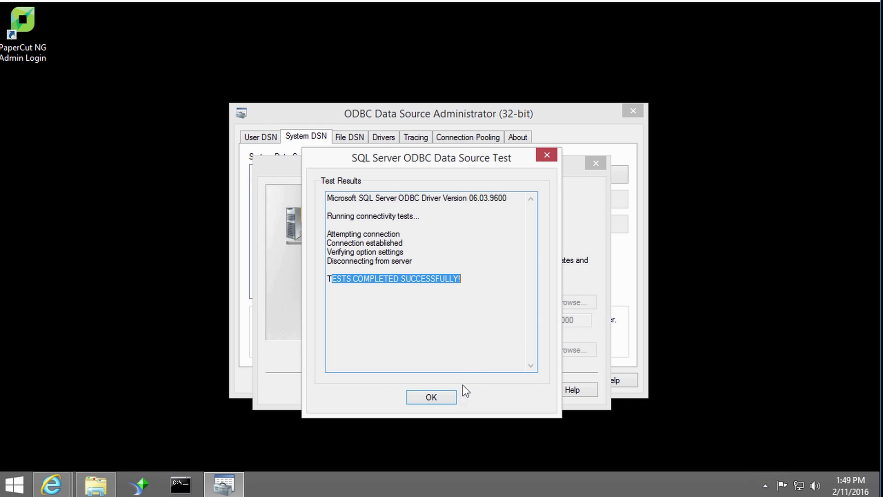
pyautogui.click(446, 398)
pyautogui.click(493, 396)
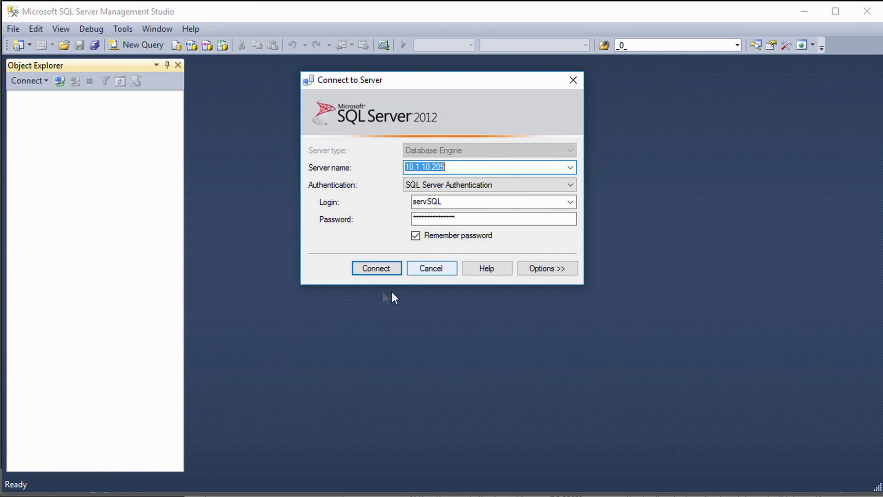
# In SQL Server Management Studio, connect to server 10.1.10.205 with the stored SQL Server login and expand the papercut database.
pyautogui.click(375, 268)
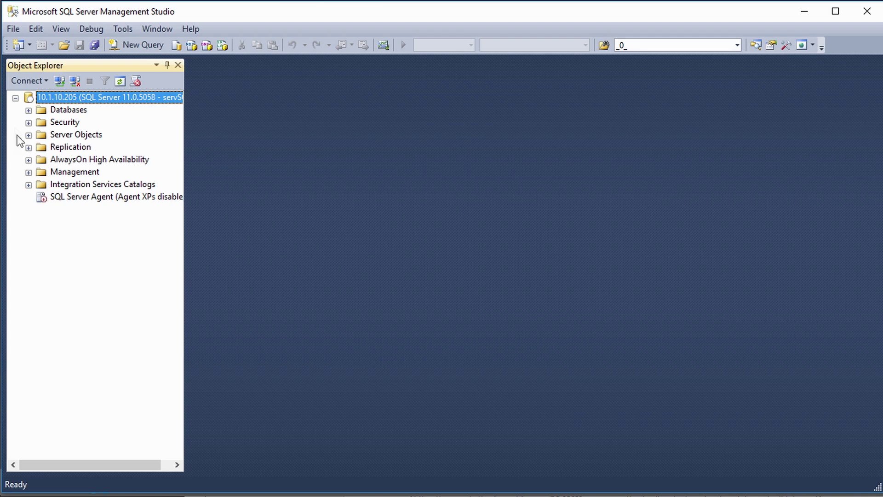
pyautogui.click(28, 110)
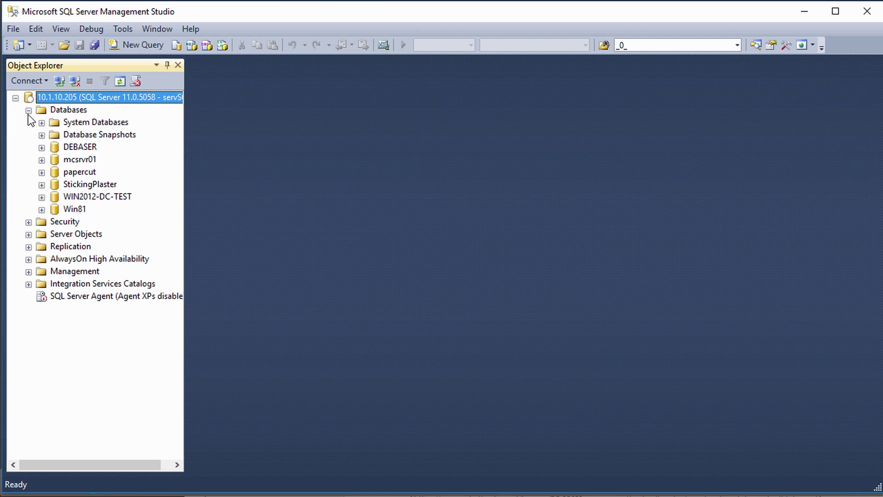
pyautogui.click(42, 173)
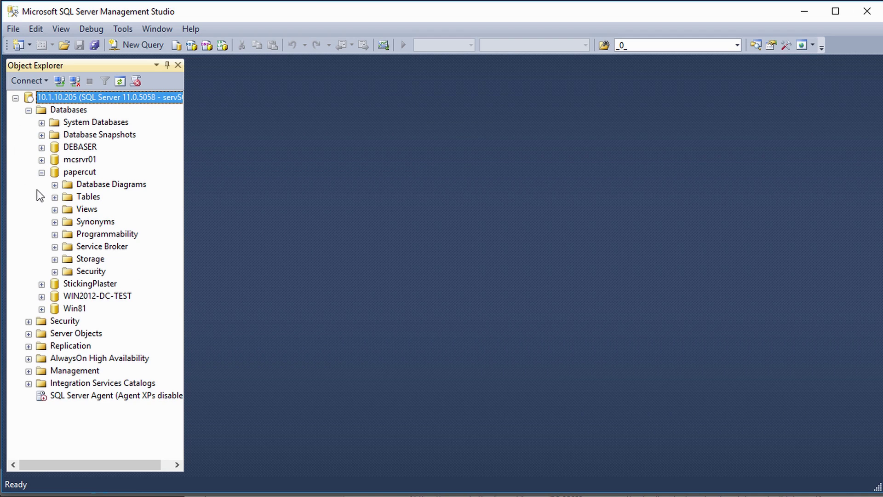
# Start a new view in the papercut database without adding any tables to it.
pyautogui.click(55, 210)
pyautogui.rightClick(84, 210)
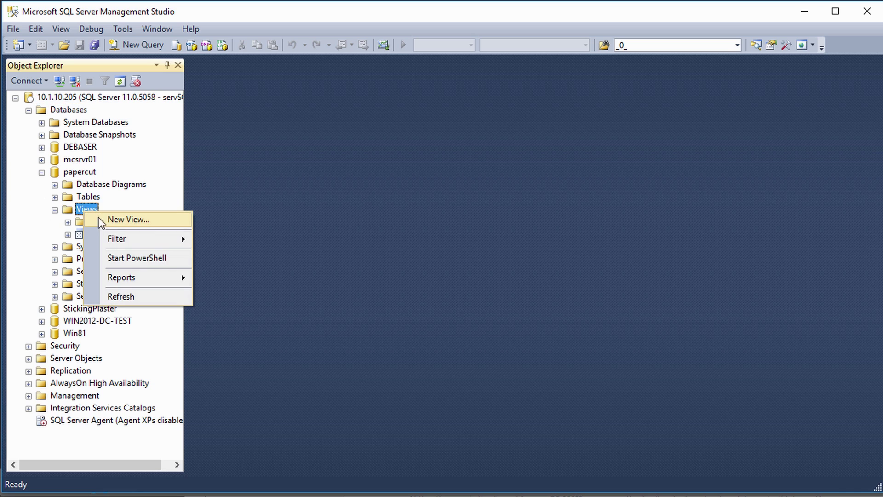
pyautogui.click(110, 221)
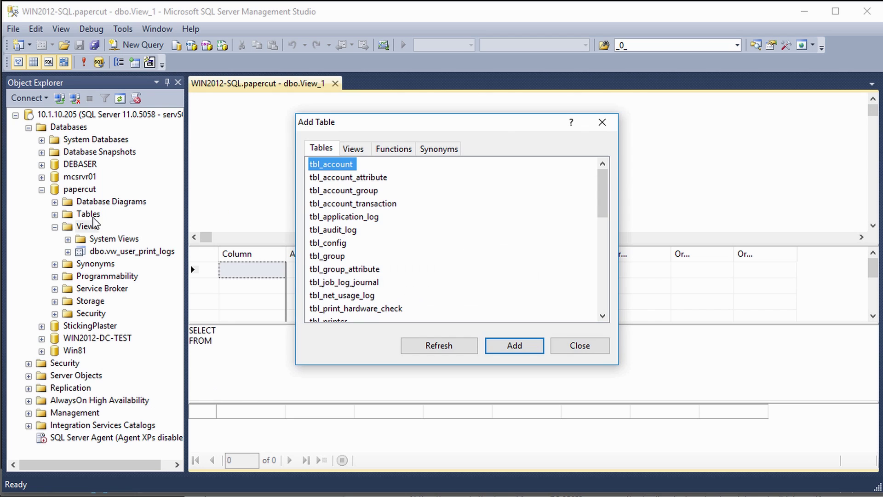
pyautogui.click(575, 346)
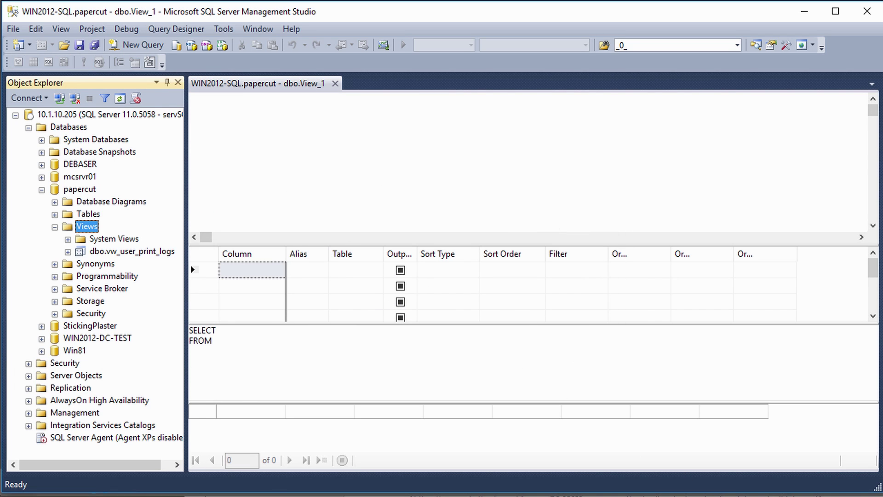
# Examine the template for a new stored procedure in the papercut database and close it.
pyautogui.click(56, 276)
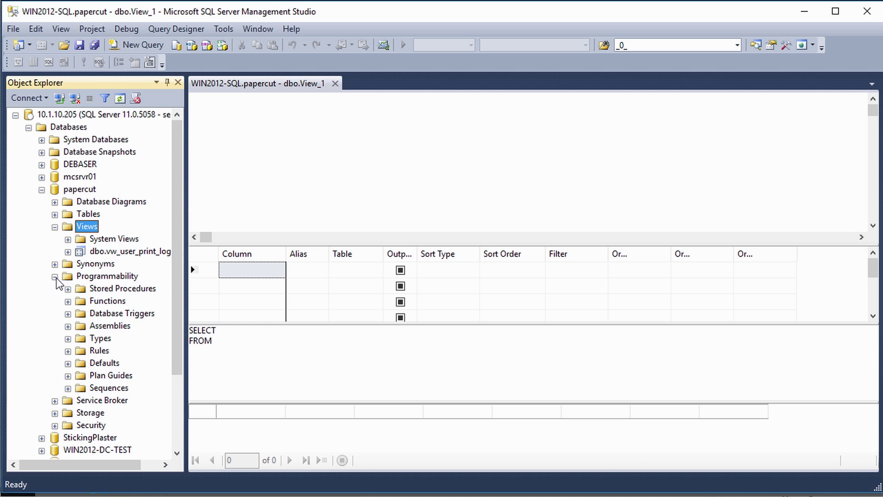
pyautogui.rightClick(92, 289)
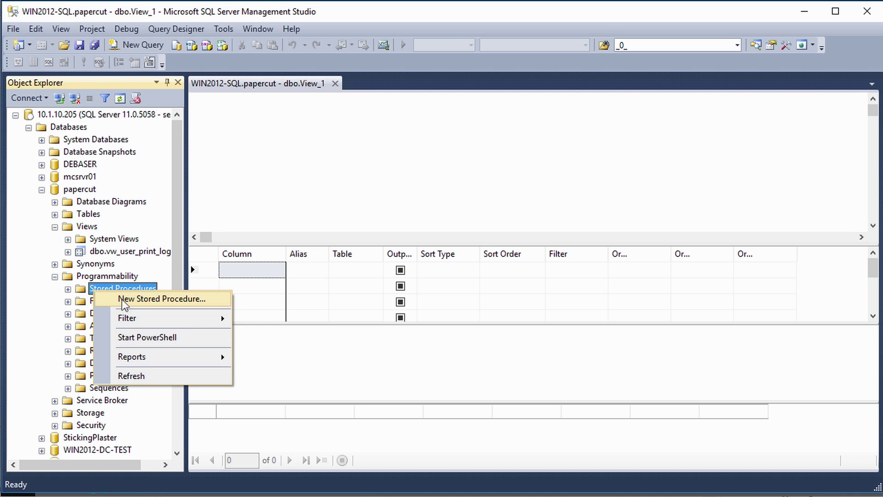
pyautogui.click(124, 300)
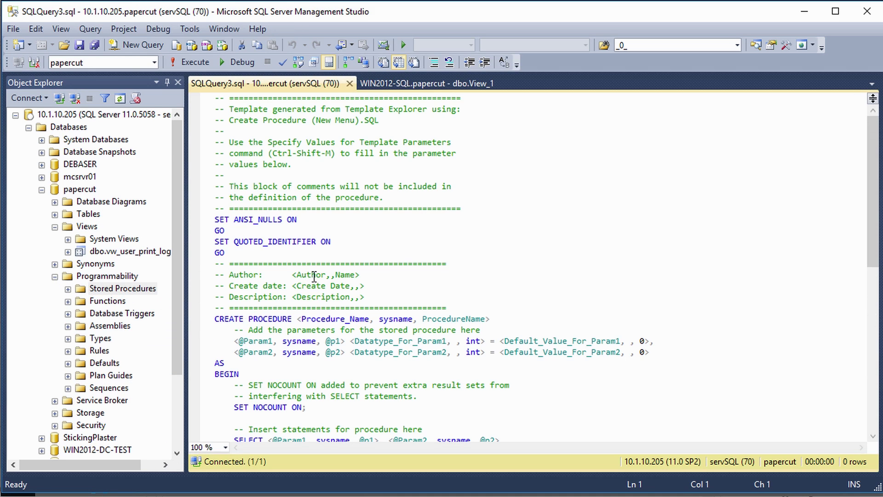
pyautogui.scroll(-2, 314, 276)
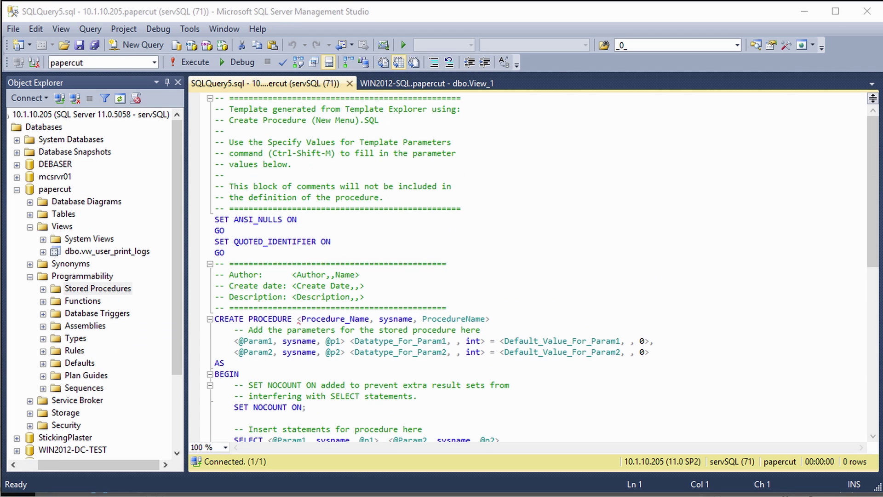
pyautogui.click(350, 83)
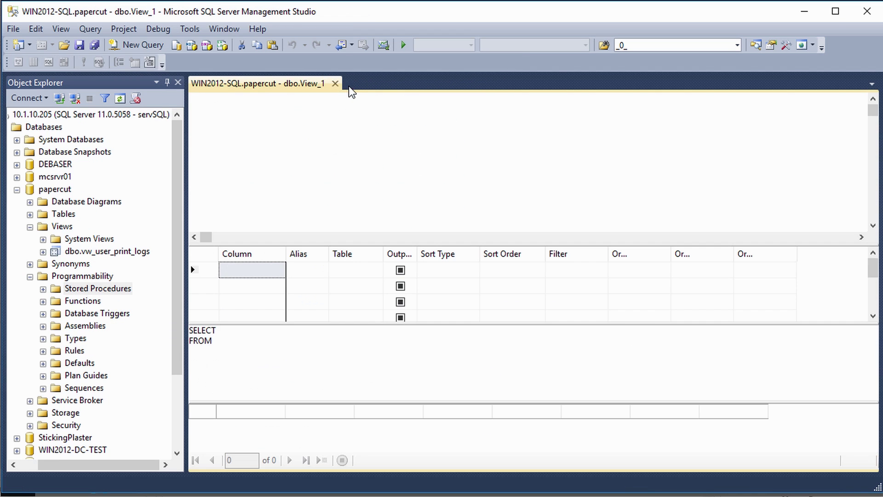
# Open the recent script User list.sql, copy its entire query and review the statement.
pyautogui.click(13, 29)
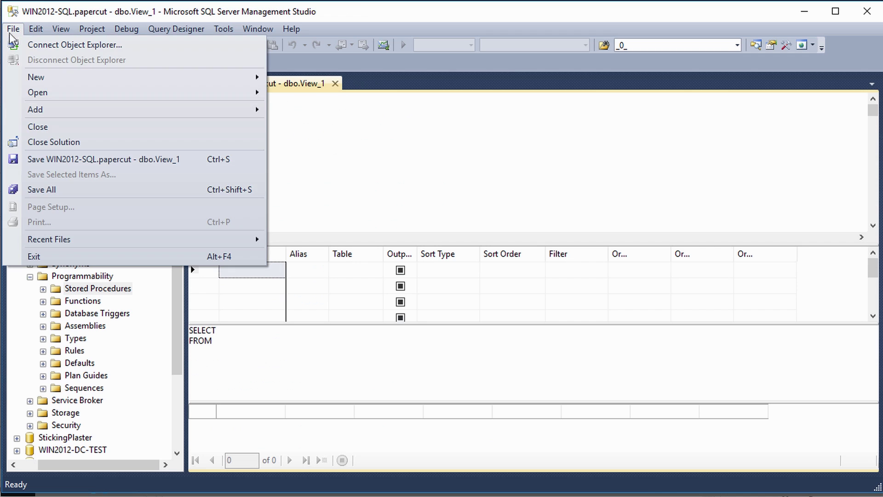
pyautogui.click(332, 242)
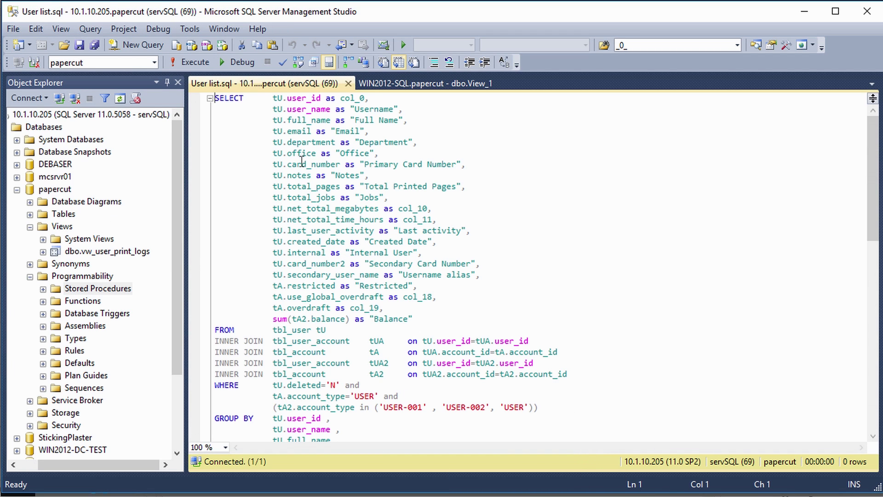
pyautogui.hotkey('ctrl', 'a')
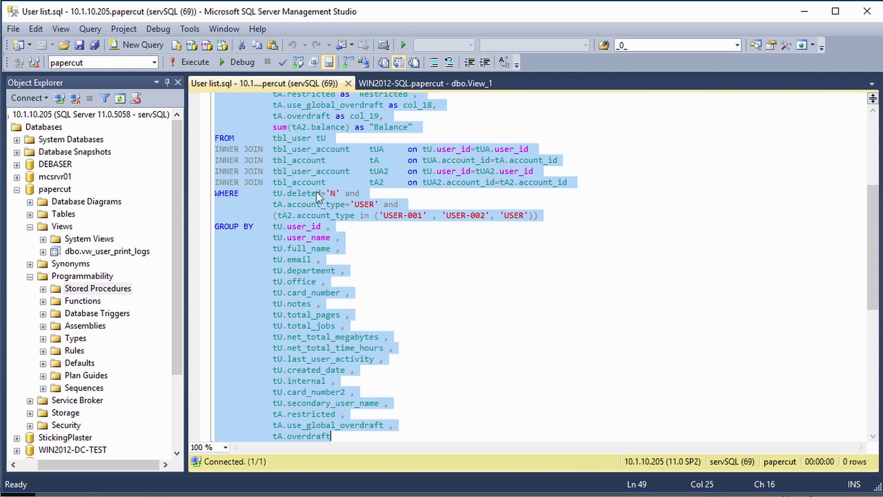
pyautogui.rightClick(296, 158)
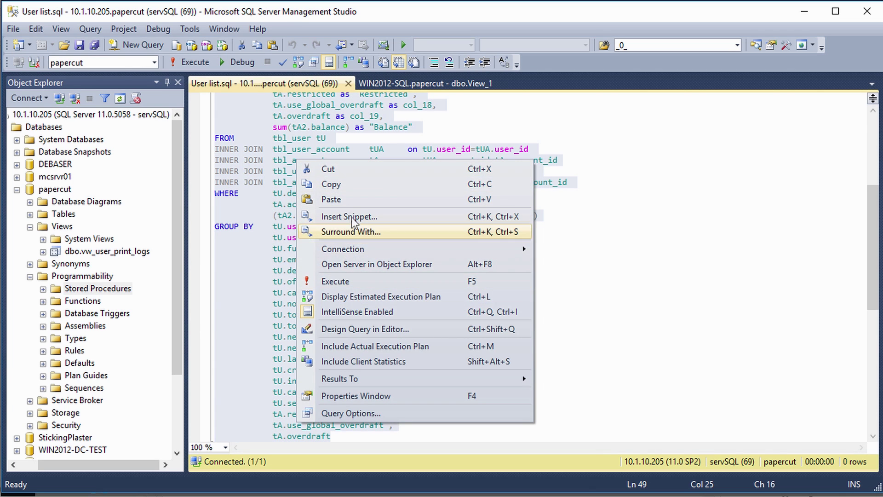
pyautogui.click(338, 184)
pyautogui.scroll(6, 573, 264)
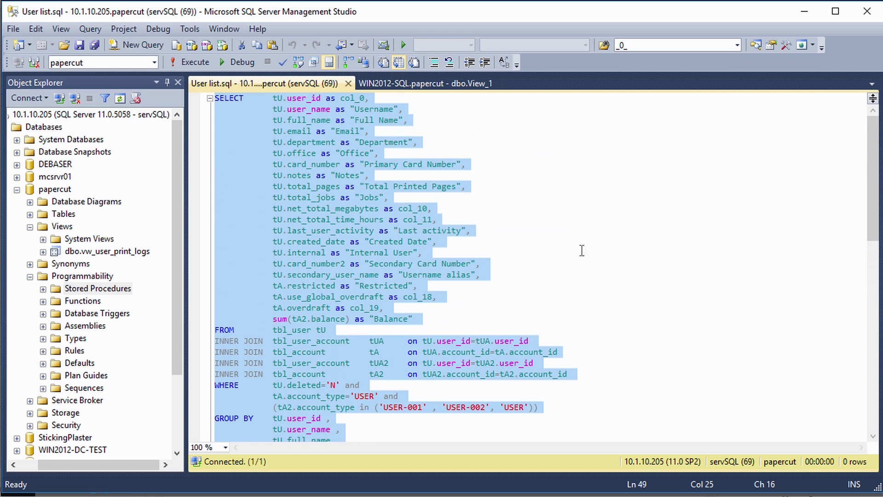
pyautogui.scroll(-7, 529, 218)
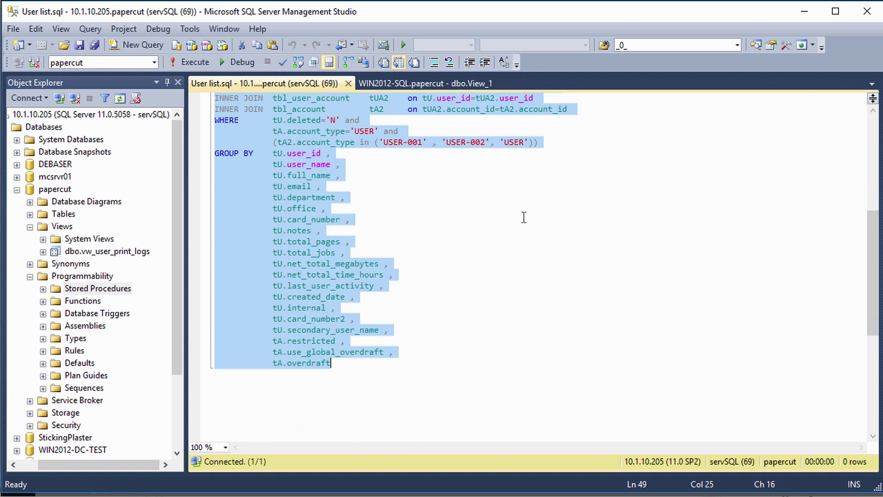
pyautogui.scroll(7, 506, 197)
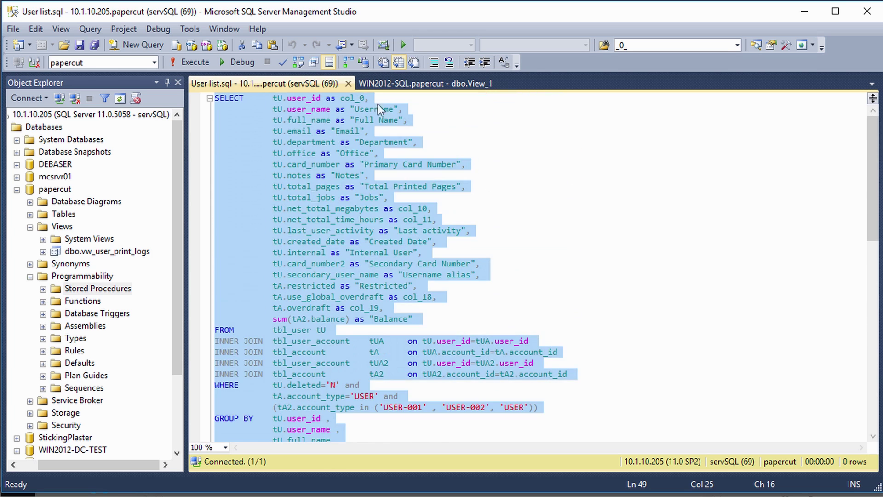
# Replace the SQL statement of the new papercut view with the copied user list query.
pyautogui.click(404, 83)
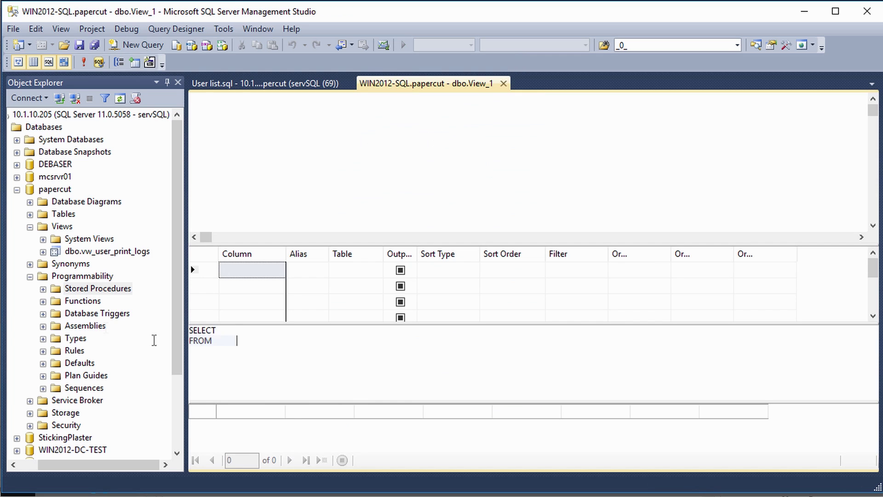
pyautogui.click(295, 361)
pyautogui.hotkey('ctrl', 'a')
pyautogui.hotkey('ctrl', 'v')
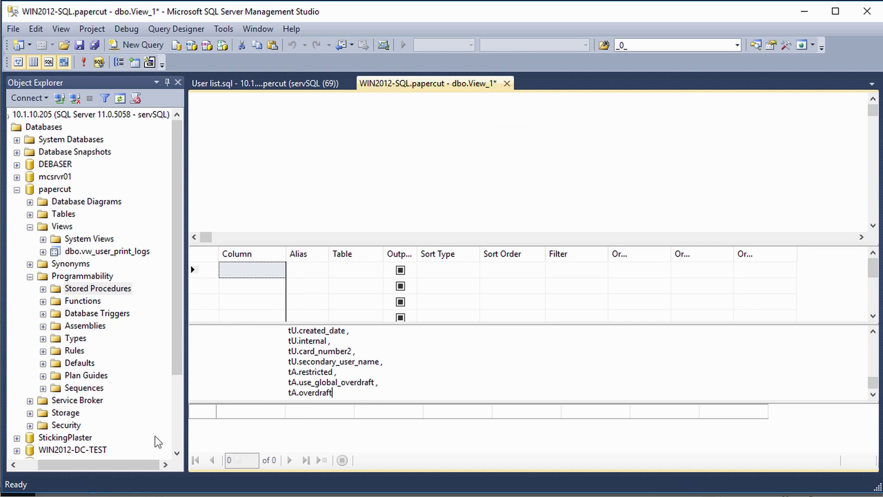
# Close the new view and save it under the name vw_user_list_report.
pyautogui.click(507, 84)
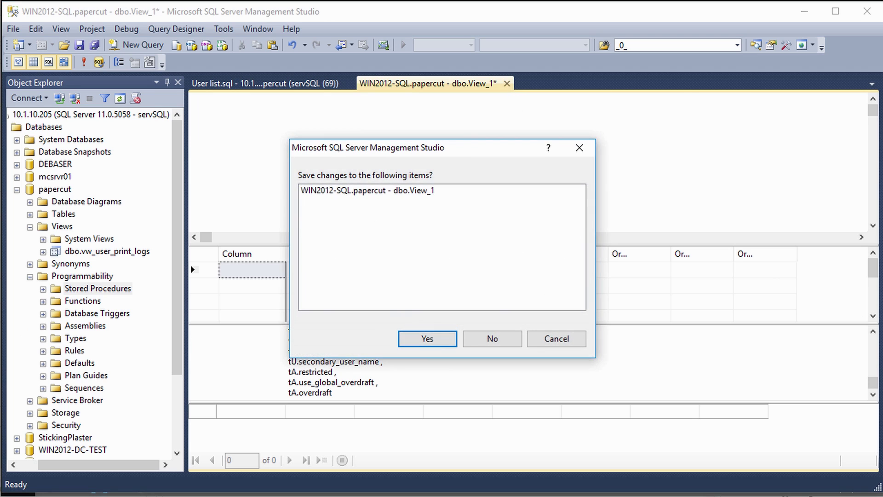
pyautogui.click(419, 338)
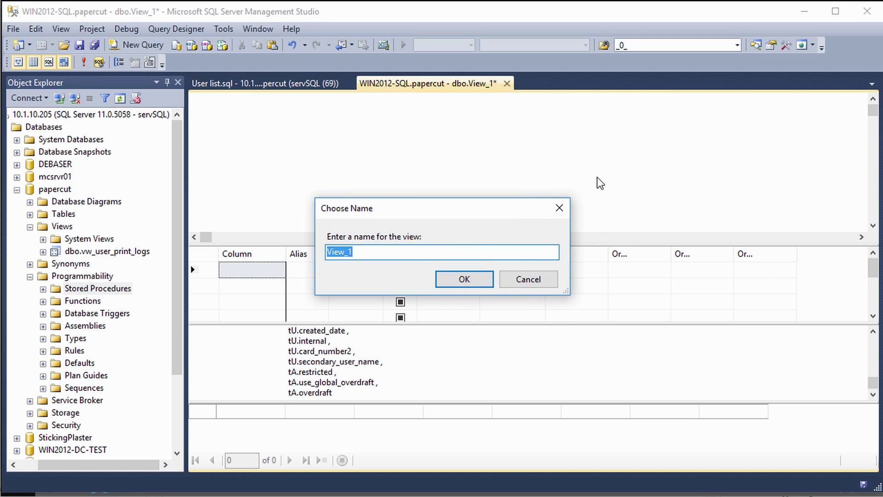
pyautogui.write('vw_user_list_report')
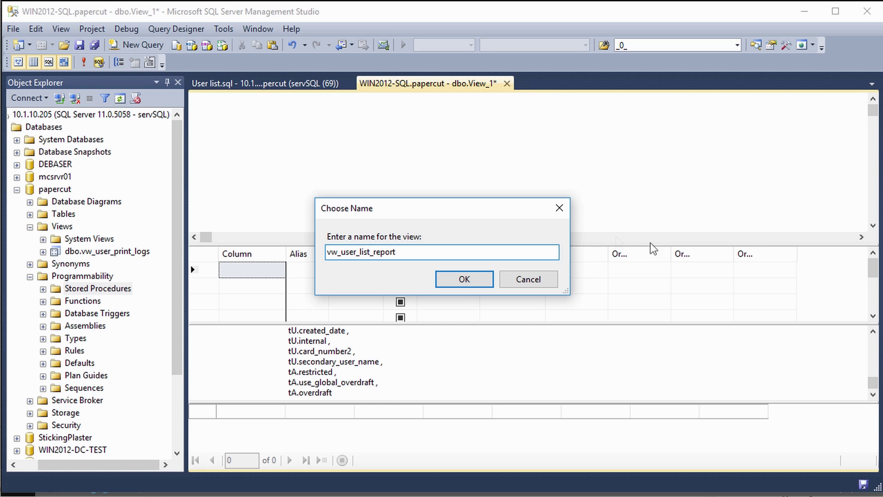
pyautogui.click(474, 278)
pyautogui.hotkey('ctrl', 'F4')
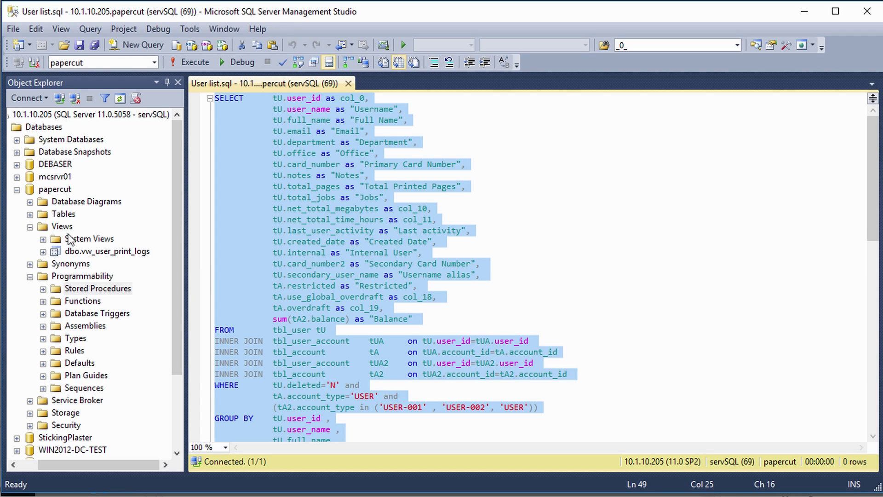
# Close the User list.sql script and refresh the Views folder of the papercut database.
pyautogui.click(350, 83)
pyautogui.click(61, 210)
pyautogui.rightClick(61, 211)
pyautogui.moveTo(90, 278)
pyautogui.click(91, 294)
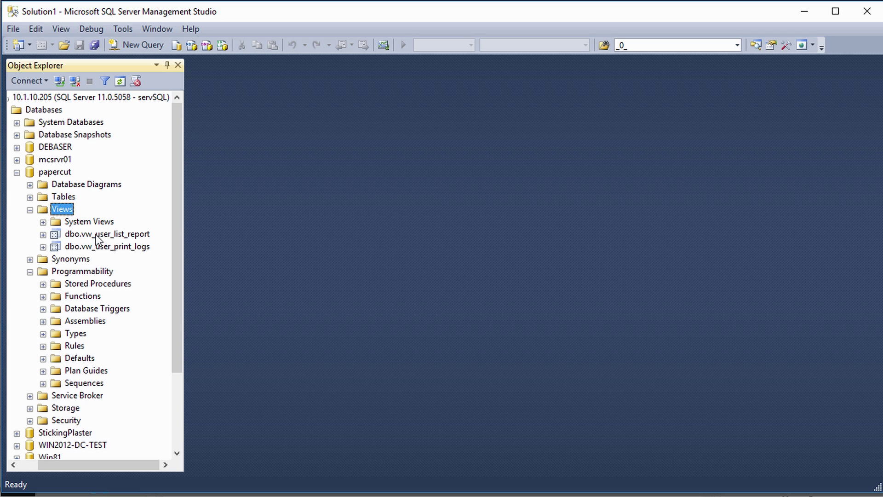
# Show the top 1000 rows of dbo.vw_user_list_report, review the returned columns, and open the view's design.
pyautogui.click(123, 233)
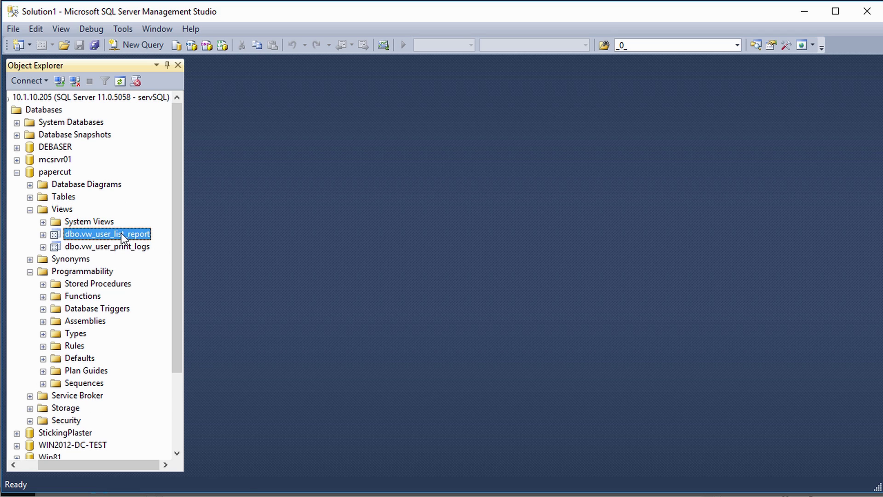
pyautogui.rightClick(120, 233)
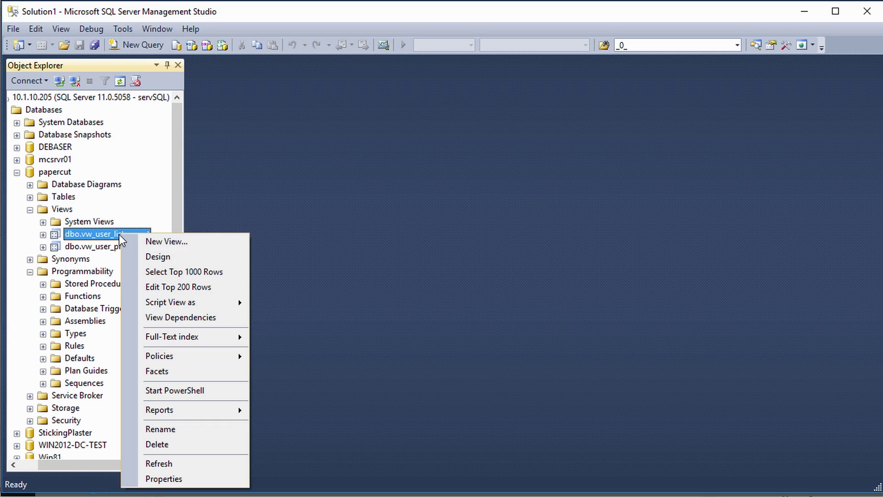
pyautogui.click(152, 273)
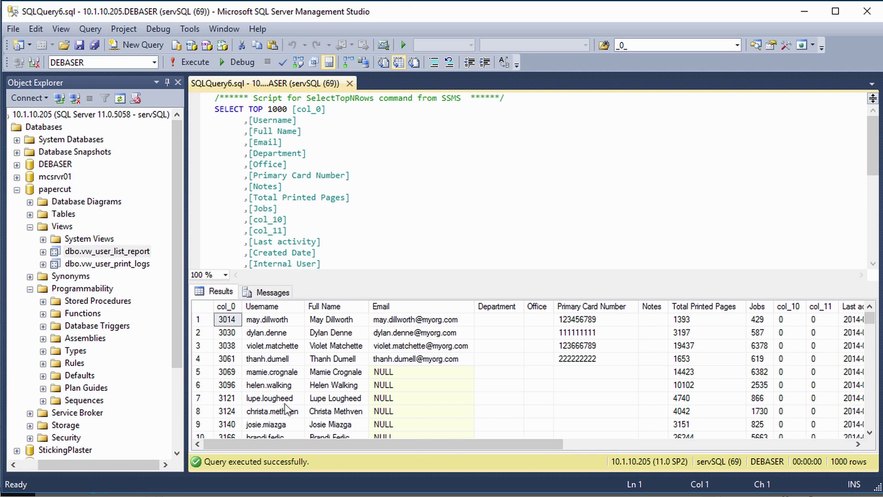
pyautogui.moveTo(226, 332); pyautogui.dragTo(634, 436)
pyautogui.moveTo(693, 458); pyautogui.dragTo(693, 457)
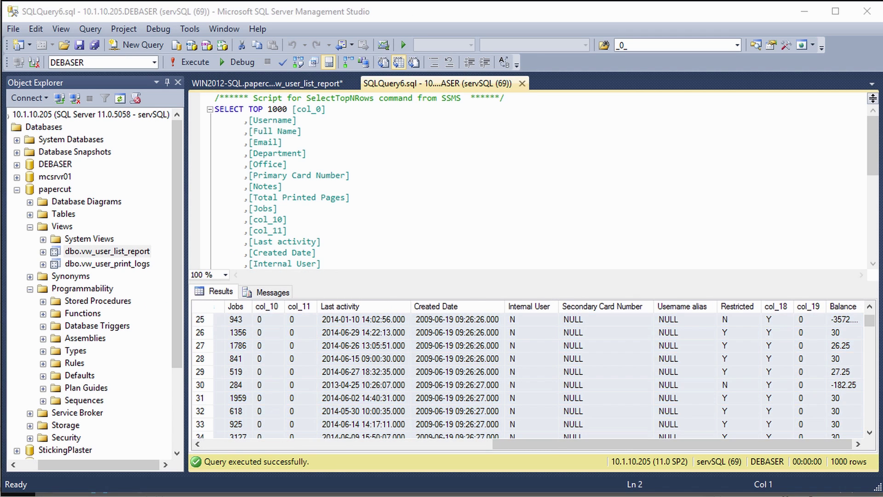
pyautogui.rightClick(110, 252)
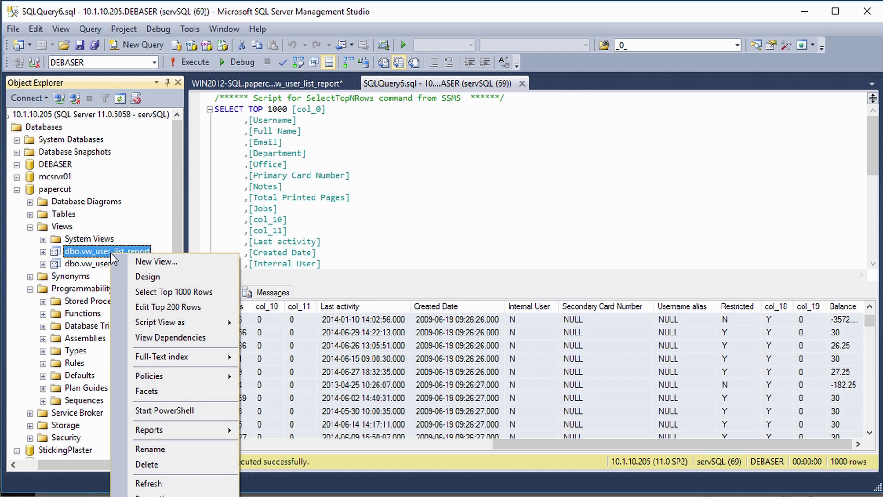
pyautogui.click(146, 278)
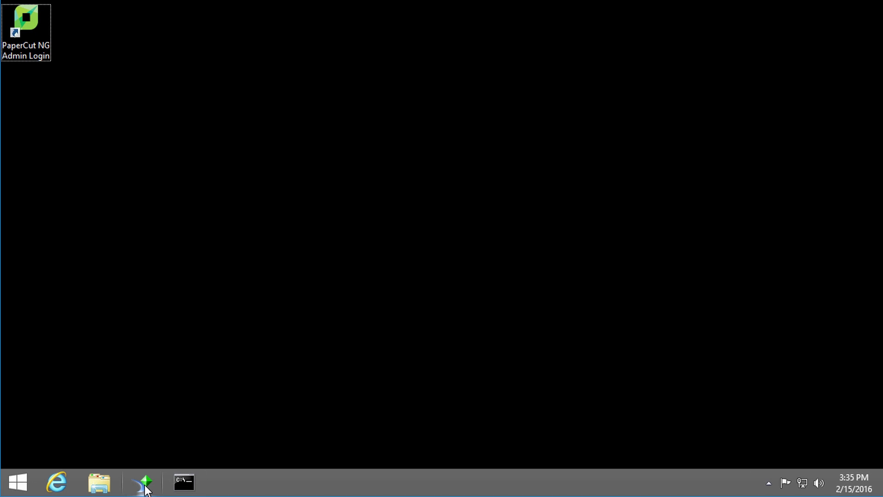
# Switch to SAP Crystal Reports, start a blank report and begin a new ODBC (RDO) connection for it.
pyautogui.click(144, 484)
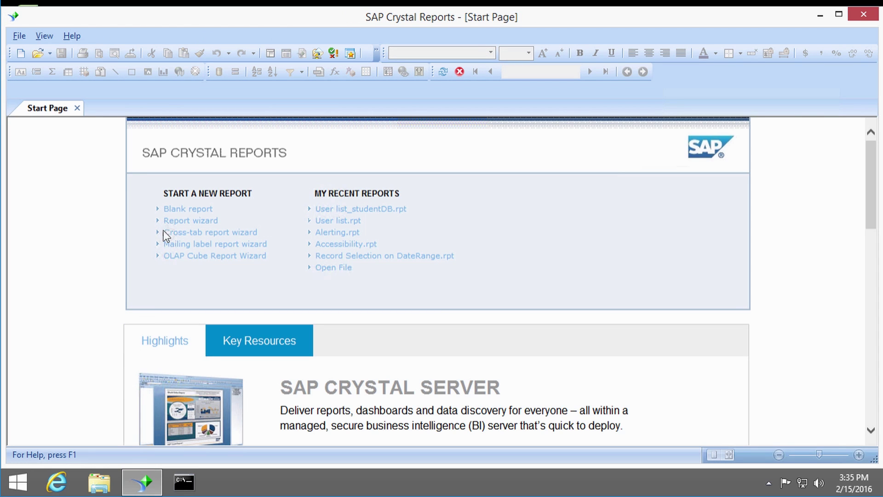
pyautogui.click(183, 209)
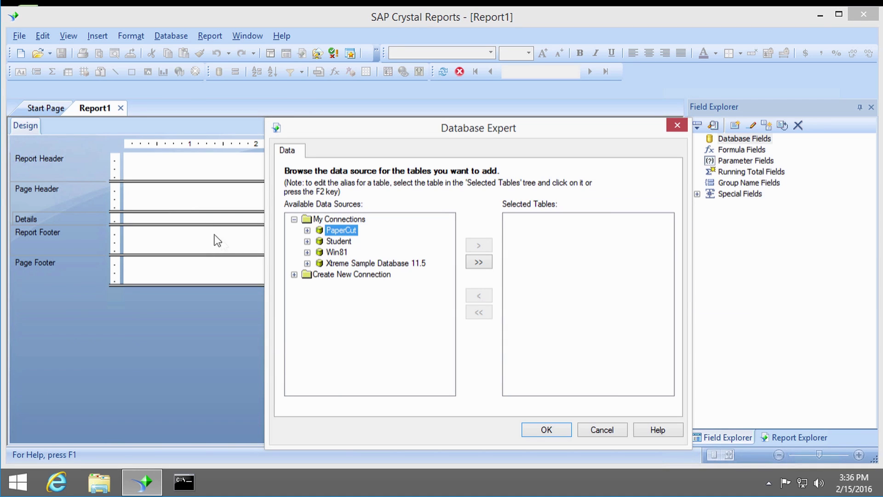
pyautogui.click(294, 274)
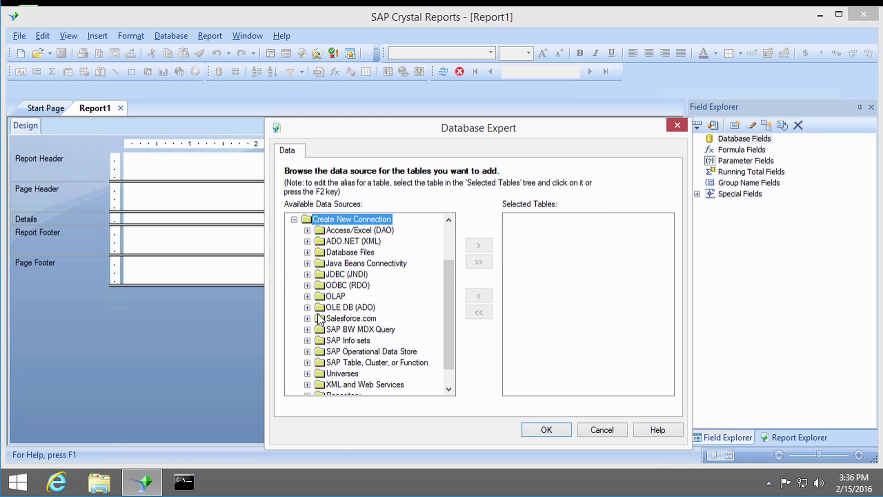
pyautogui.click(307, 286)
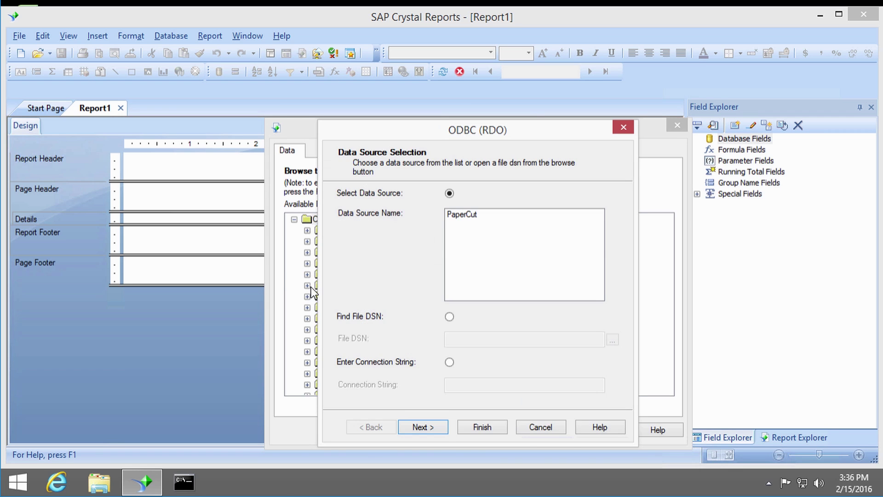
# Connect to the PaperCut data source, entering the account password and choosing the papercut database.
pyautogui.click(466, 214)
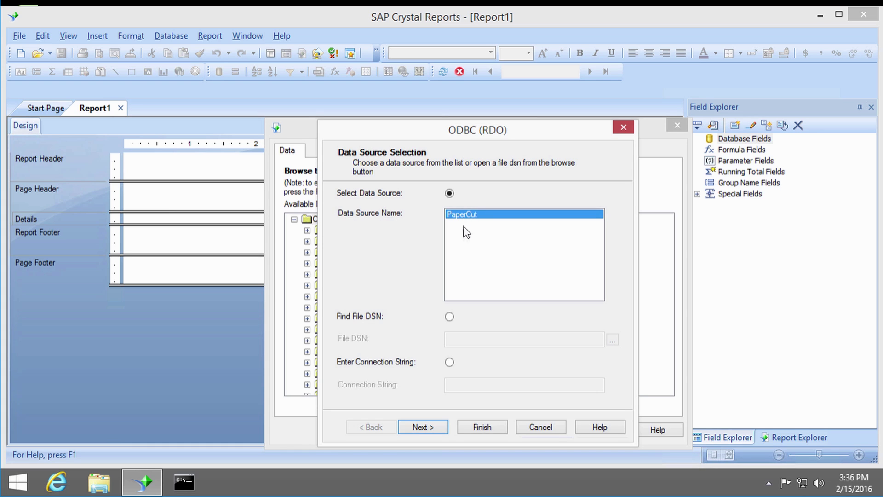
pyautogui.click(433, 427)
pyautogui.write('••••••')
pyautogui.press('Tab')
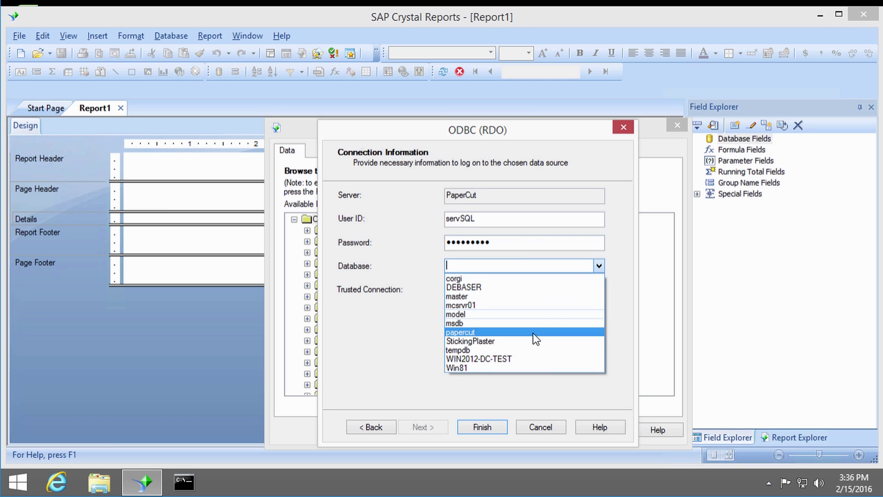
pyautogui.click(531, 336)
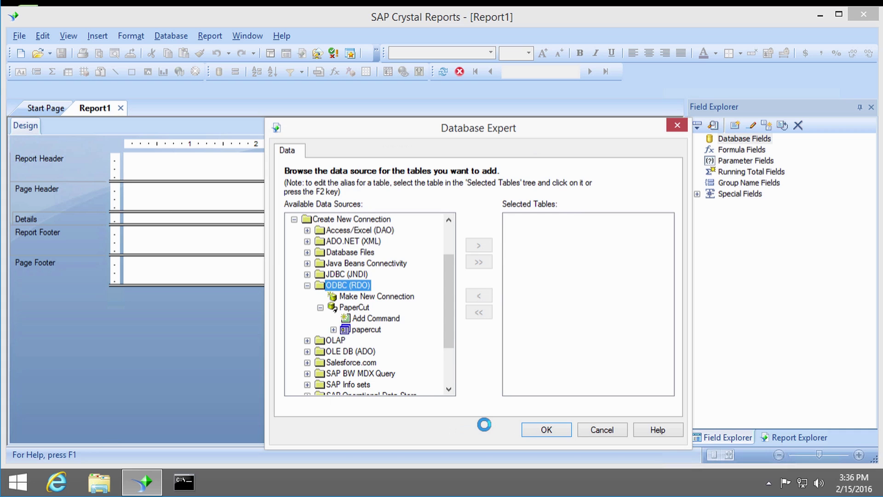
# Add the view vw_user_list_report from papercut's dbo schema to the report's selected tables and confirm the selection.
pyautogui.click(334, 329)
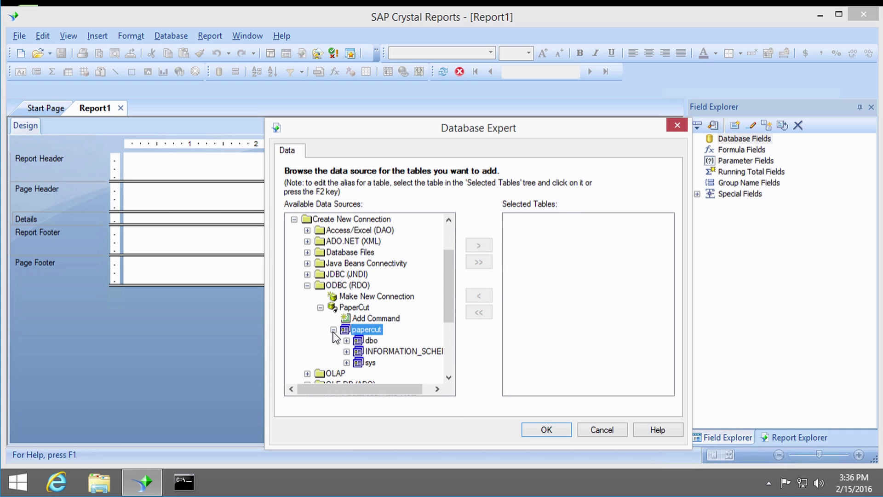
pyautogui.click(346, 340)
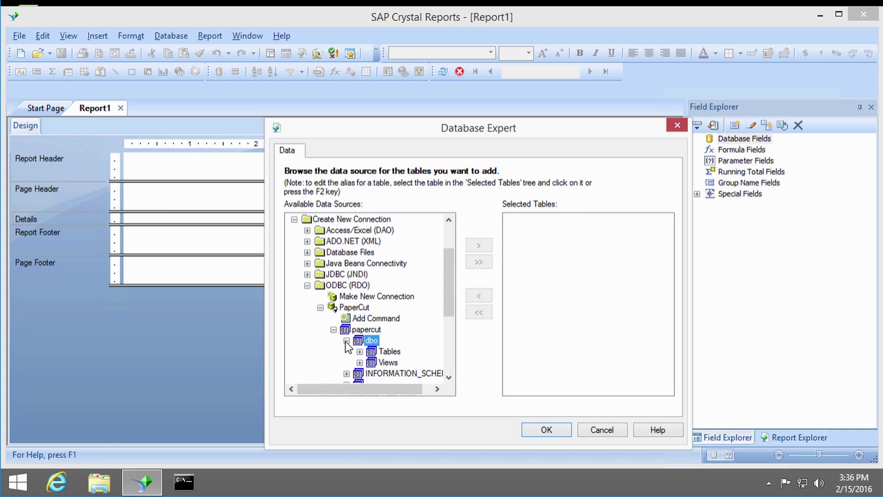
pyautogui.click(359, 363)
pyautogui.click(395, 363)
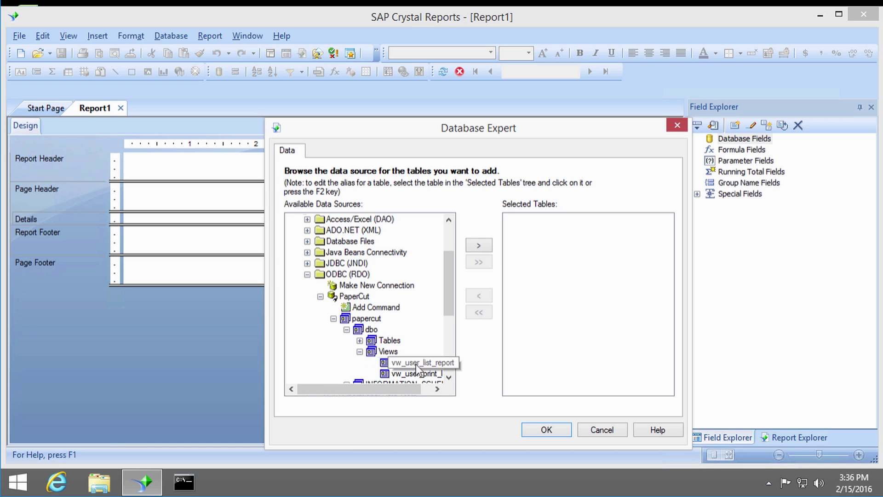
pyautogui.click(473, 247)
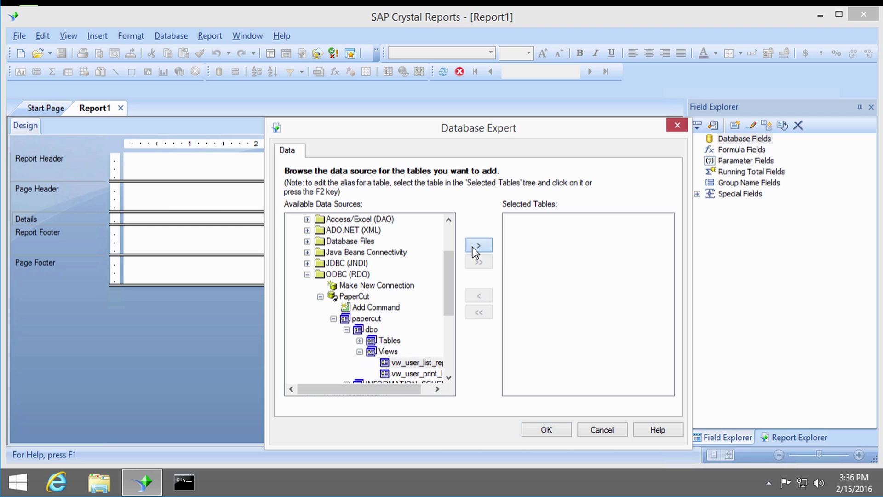
pyautogui.click(557, 433)
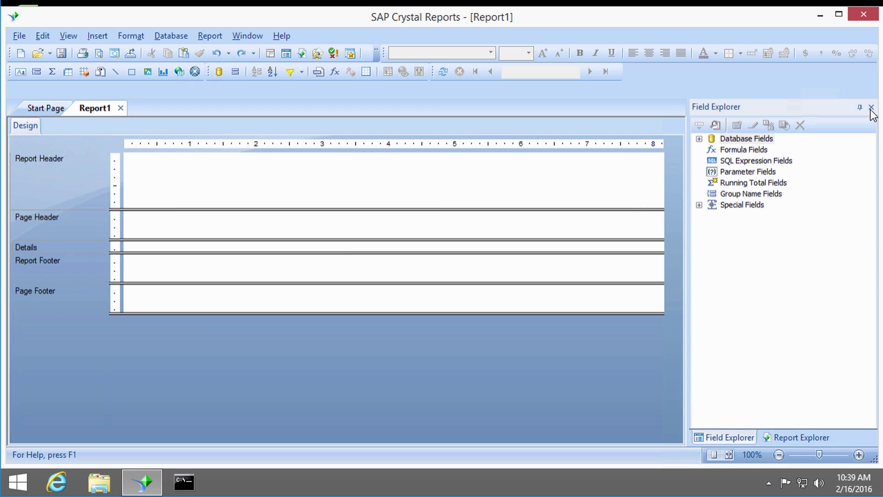
# Close the Field Explorer and Report Explorer, and set the report's page orientation to landscape.
pyautogui.click(870, 108)
pyautogui.click(870, 108)
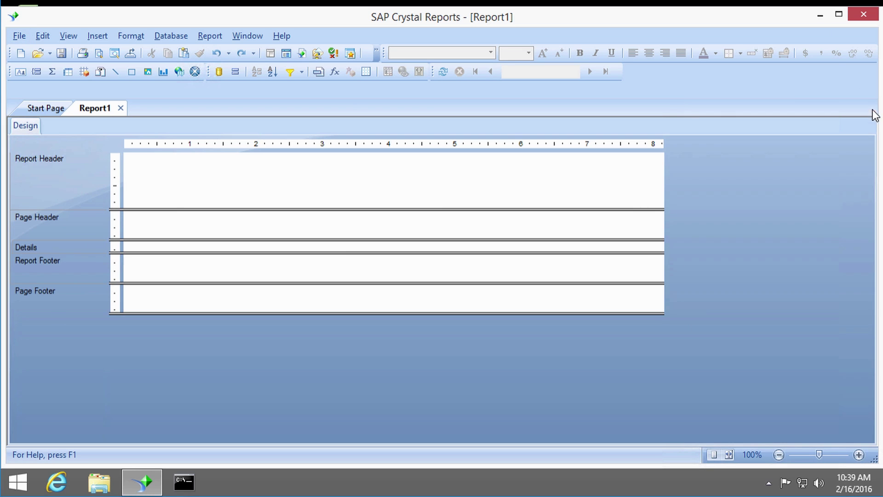
pyautogui.click(19, 36)
pyautogui.click(55, 184)
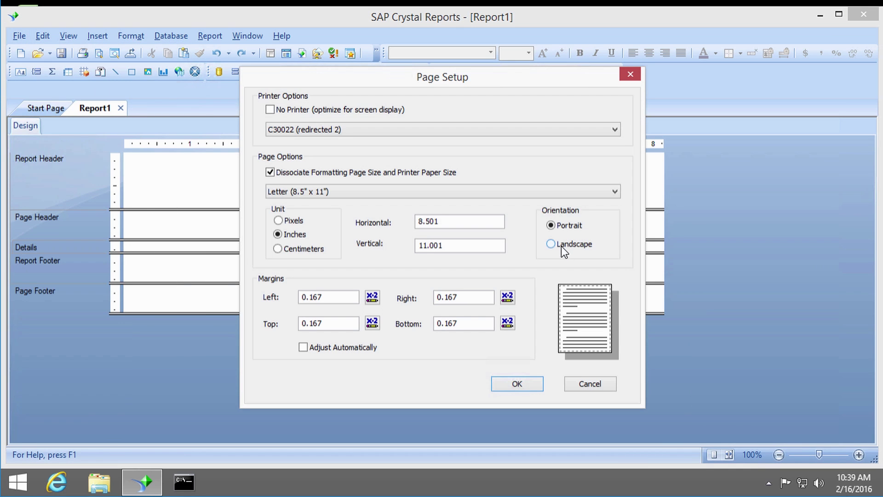
pyautogui.click(561, 246)
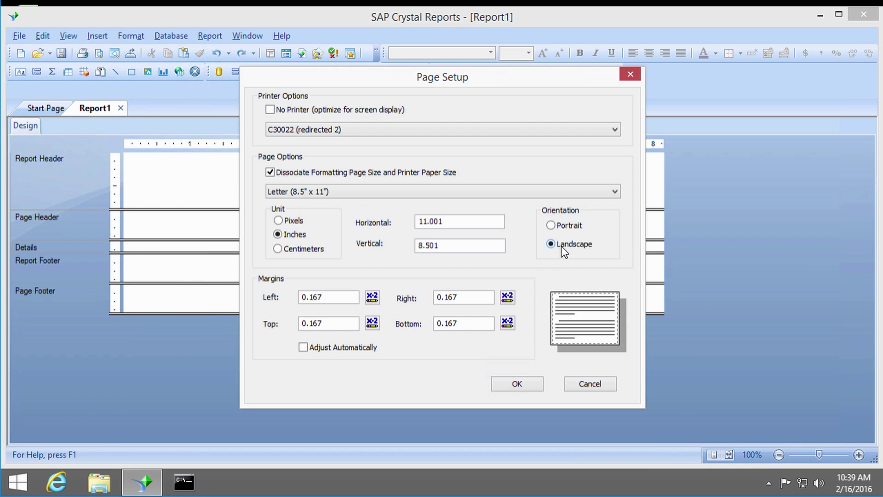
pyautogui.click(439, 222)
pyautogui.click(528, 382)
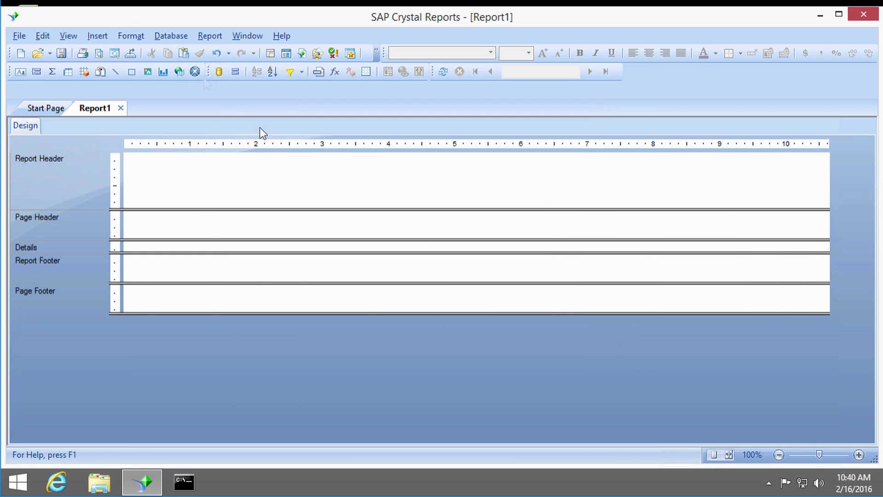
# Insert the PaperCut NG logo picture in the upper-left corner of the Report Header section.
pyautogui.click(97, 36)
pyautogui.click(125, 222)
pyautogui.click(449, 244)
pyautogui.doubleClick(449, 242)
pyautogui.click(123, 156)
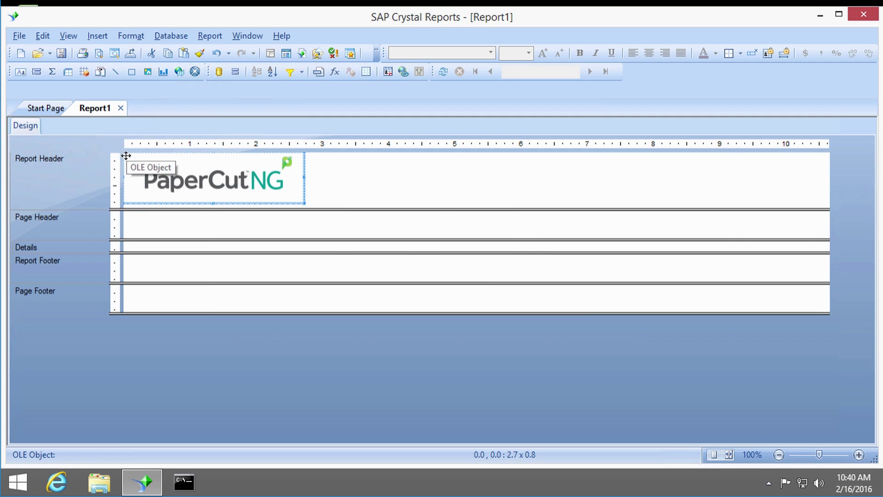
# Add a text object about 1.8 by 0.3 inches at the right end of the Report Header reading "User list".
pyautogui.click(98, 36)
pyautogui.click(111, 205)
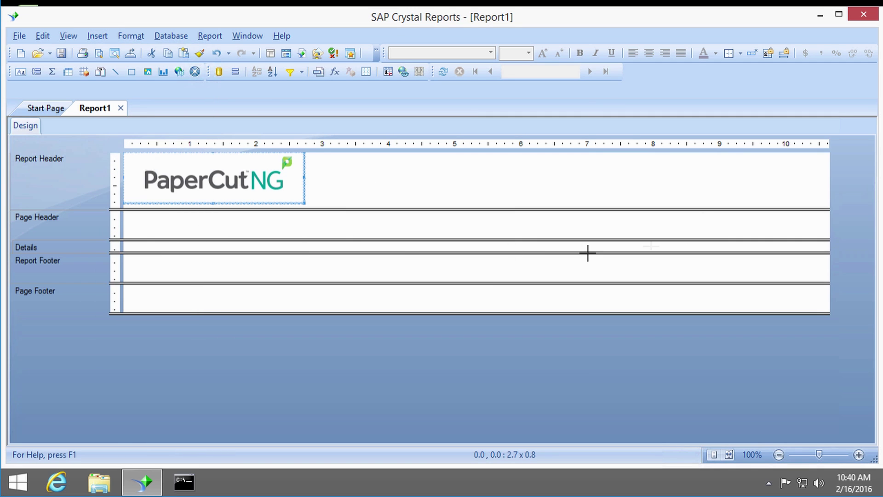
pyautogui.moveTo(714, 170); pyautogui.dragTo(830, 192)
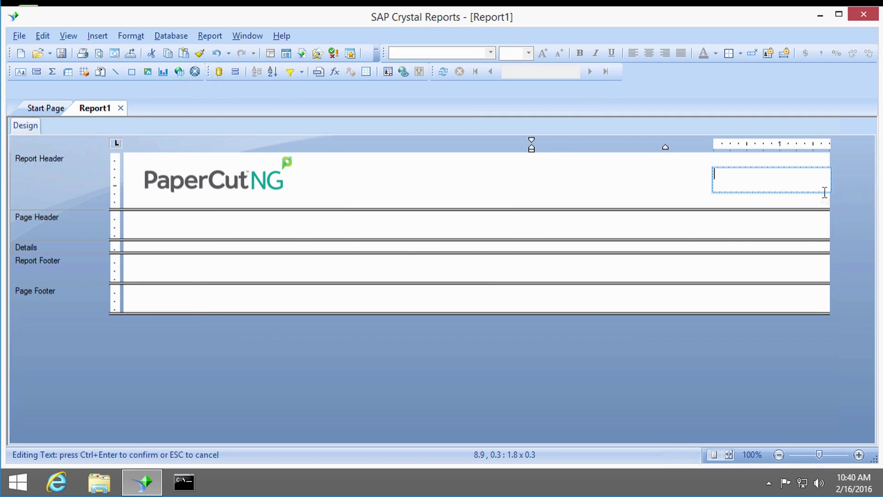
pyautogui.write('User list')
pyautogui.hotkey('ctrl', 'Return')
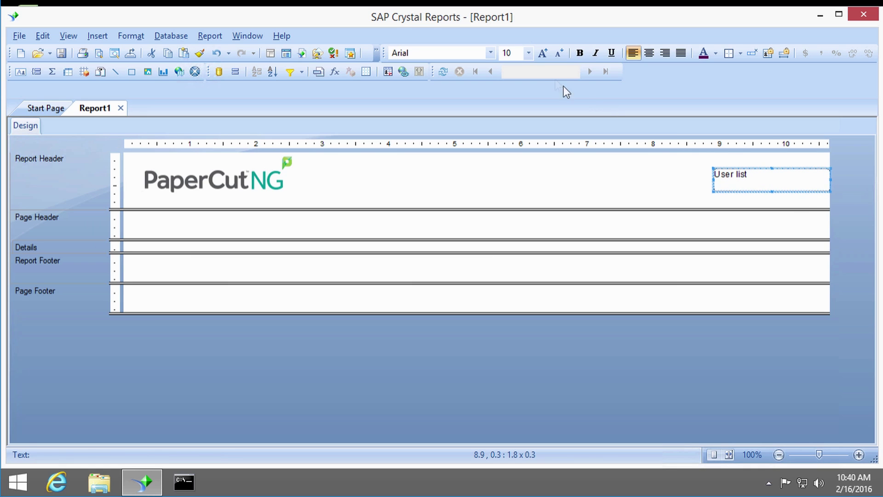
# Format the "User list" title as bold, 18 pt and right-aligned, and shift it slightly left.
pyautogui.click(579, 53)
pyautogui.click(529, 53)
pyautogui.click(524, 139)
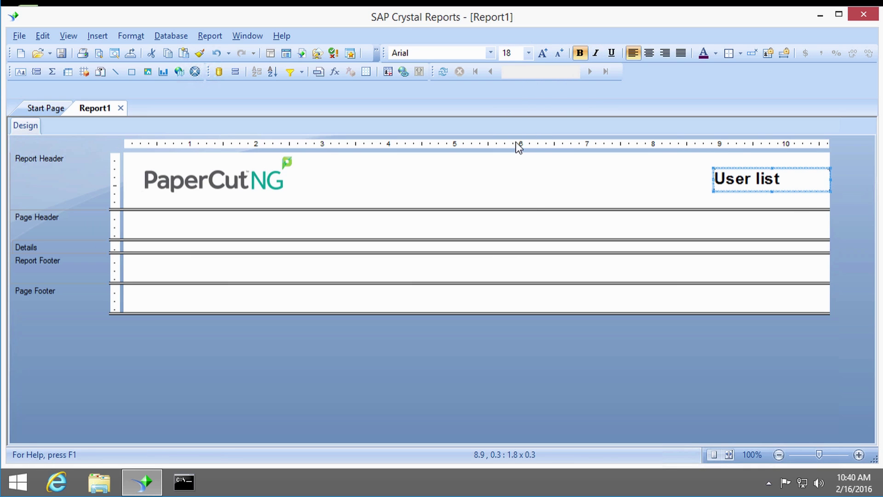
pyautogui.click(664, 53)
pyautogui.moveTo(791, 169); pyautogui.dragTo(785, 170)
# Draw a horizontal line about 10.7 inches long across the Report Header and position it just beneath the logo.
pyautogui.click(97, 35)
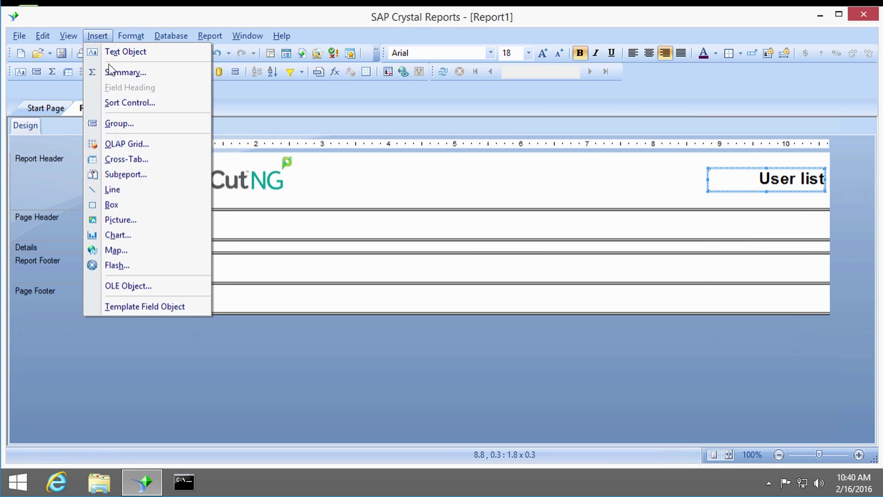
pyautogui.click(133, 191)
pyautogui.moveTo(130, 201); pyautogui.dragTo(831, 197)
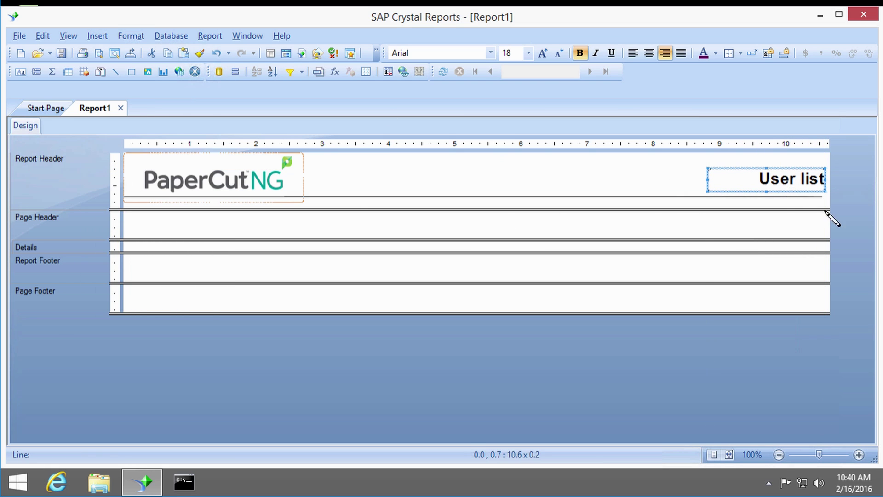
pyautogui.moveTo(357, 200); pyautogui.dragTo(359, 208)
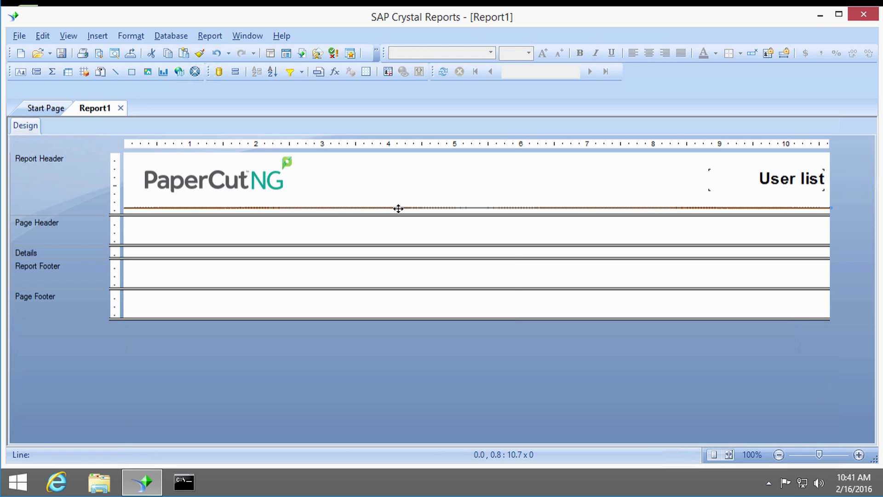
# Set the header line's width to 2 pt and extend the Report Header section downward to leave room below it.
pyautogui.rightClick(396, 207)
pyautogui.click(430, 237)
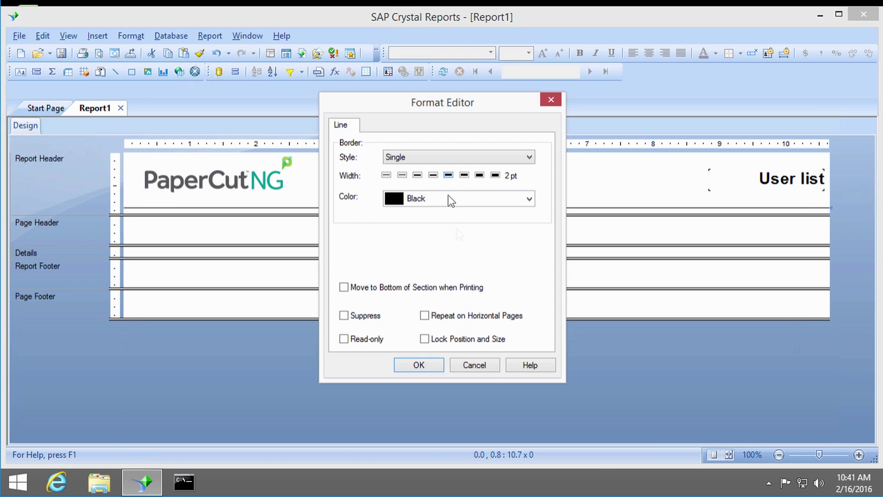
pyautogui.click(421, 368)
pyautogui.moveTo(268, 216); pyautogui.dragTo(269, 224)
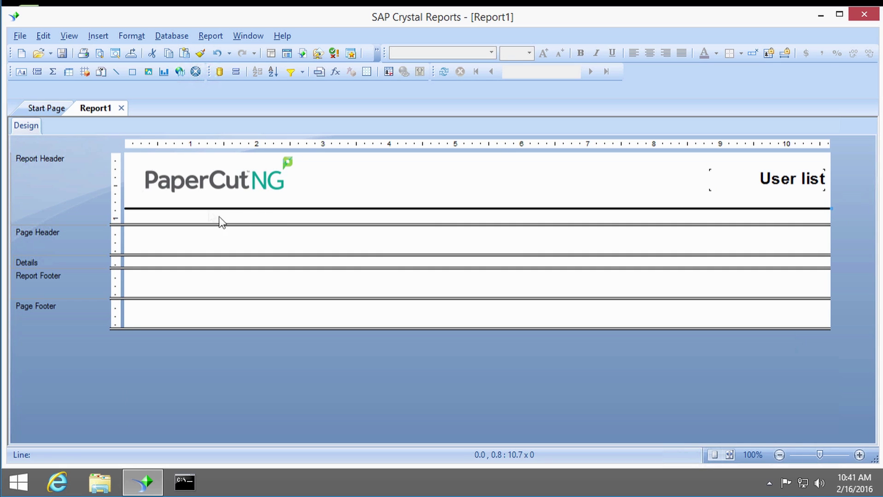
# Add a text object below the header line reading "Users not in groups = No, Users with no Card/Identity Number assigned = No".
pyautogui.click(96, 35)
pyautogui.click(115, 52)
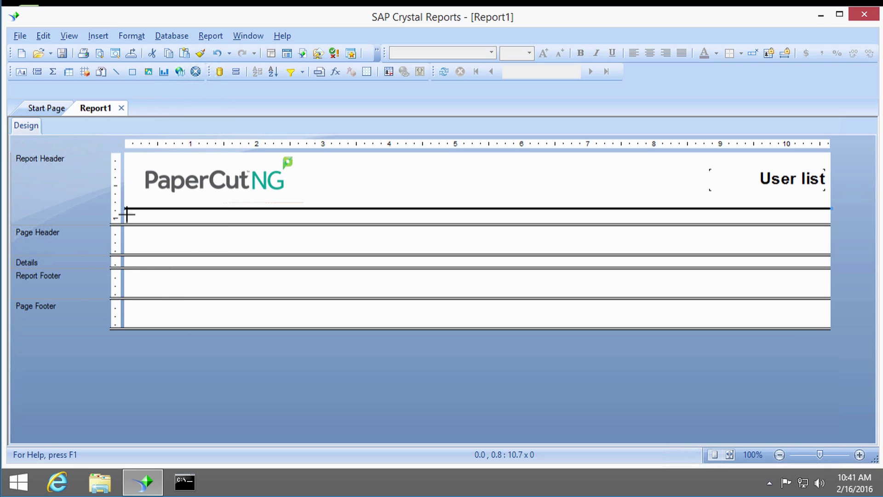
pyautogui.moveTo(125, 212); pyautogui.dragTo(392, 219)
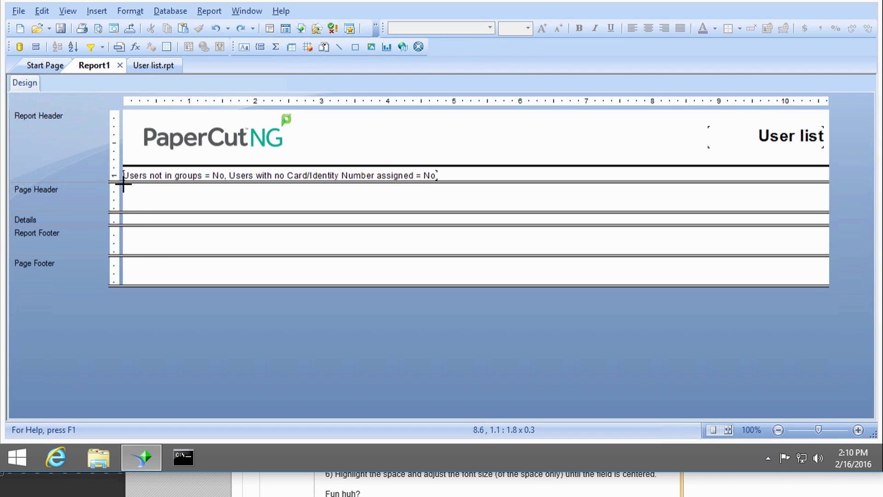
# Add a text object reading "Username", about 1.5 by 0.3 inches, at the left edge of the Page Header section.
pyautogui.moveTo(123, 184); pyautogui.dragTo(224, 200)
pyautogui.write('Username')
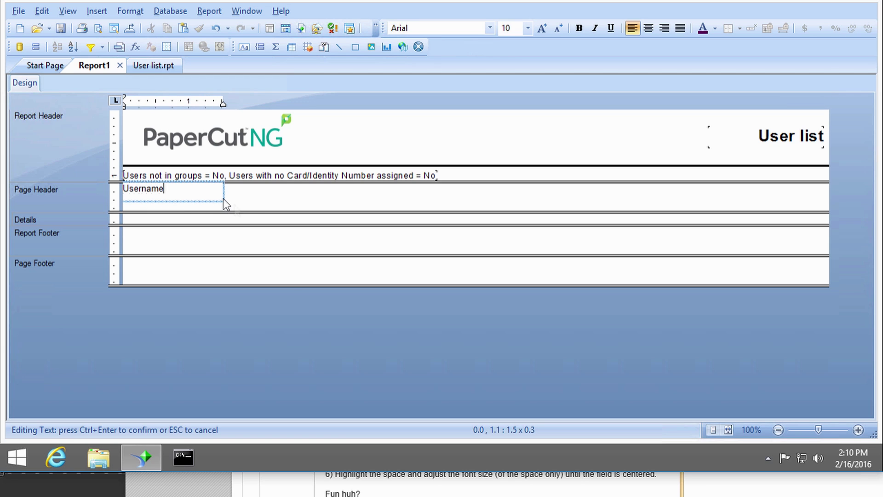
pyautogui.click(241, 198)
# Format the Username heading with a black background and bold white text.
pyautogui.rightClick(175, 191)
pyautogui.click(205, 221)
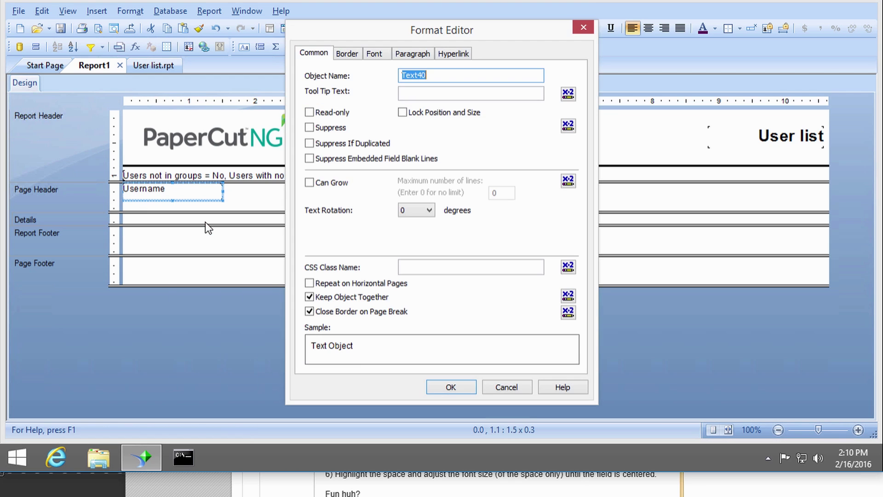
pyautogui.click(347, 54)
pyautogui.click(319, 194)
pyautogui.click(437, 198)
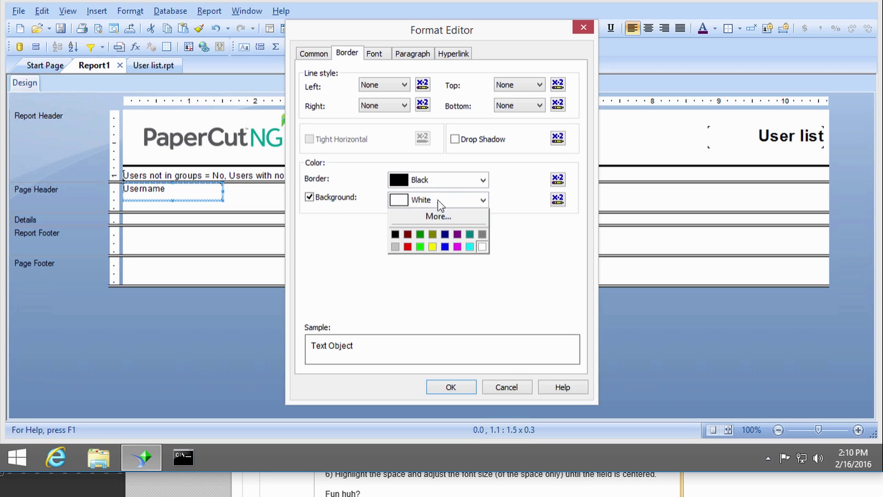
pyautogui.click(395, 233)
pyautogui.click(374, 54)
pyautogui.click(428, 133)
pyautogui.click(476, 184)
pyautogui.click(472, 390)
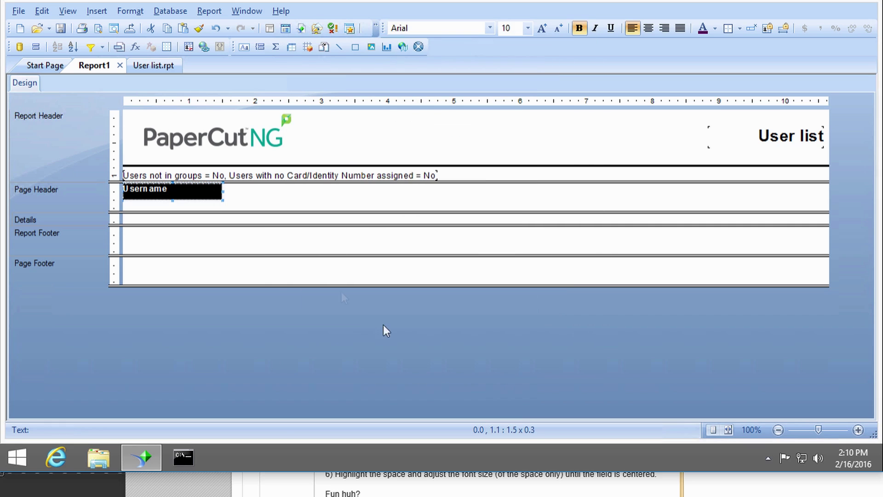
# Cut the Username heading and paste it back at the left edge of the Page Header section.
pyautogui.hotkey('ctrl', 'x')
pyautogui.hotkey('ctrl', 'v')
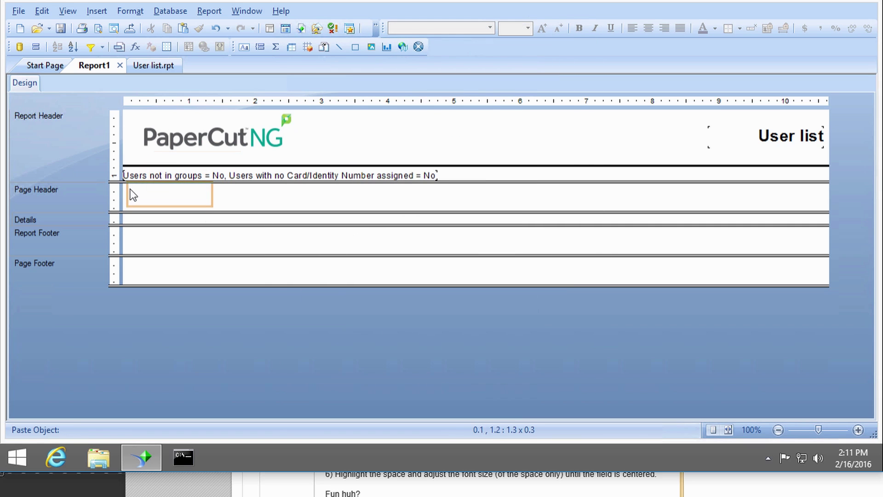
pyautogui.click(125, 185)
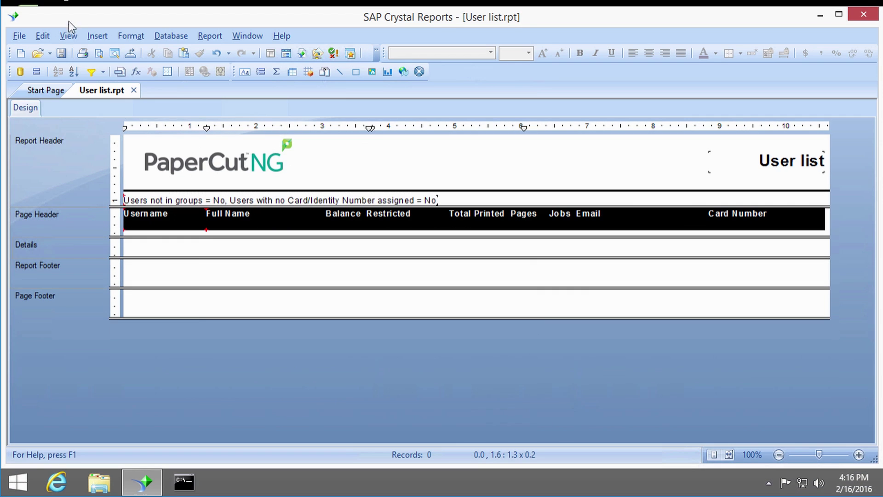
# Show the Field Explorer and expand the database fields of vw_user_list_report.
pyautogui.click(68, 36)
pyautogui.click(87, 138)
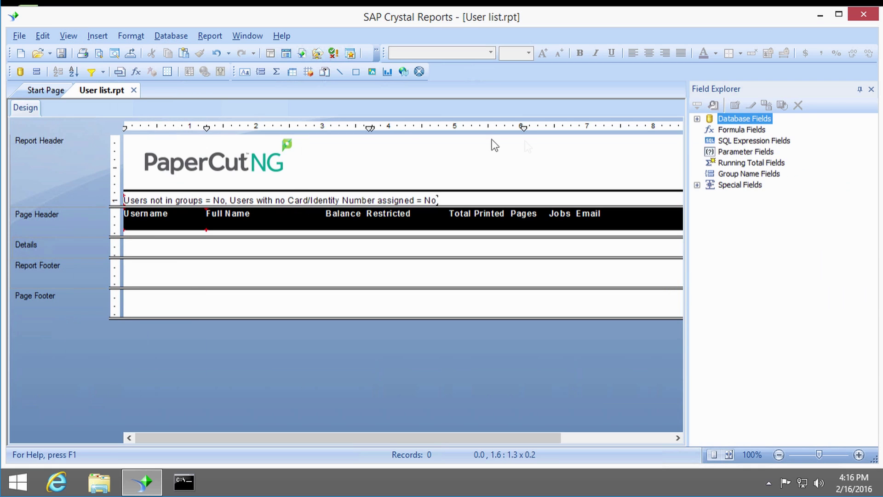
pyautogui.click(697, 119)
pyautogui.click(709, 130)
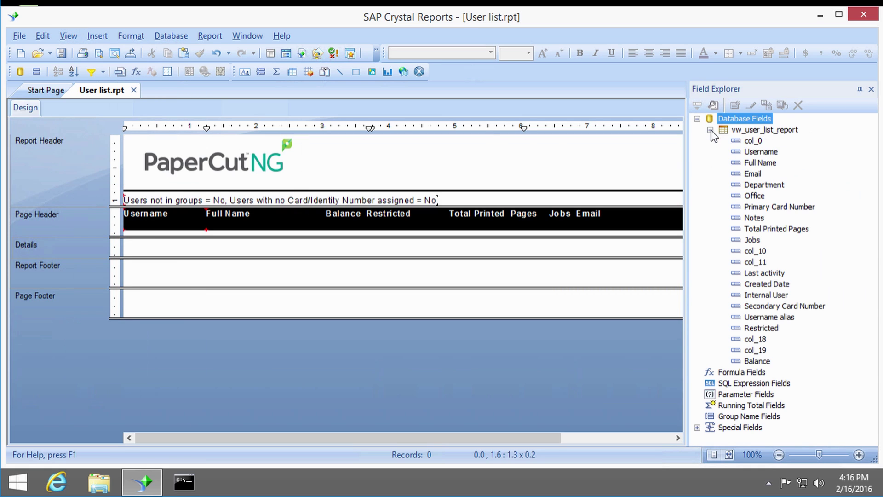
# Place the Username database field in the Details section beneath its heading, narrow it to the column width, and cut and paste it.
pyautogui.click(754, 152)
pyautogui.moveTo(753, 161); pyautogui.dragTo(130, 244)
pyautogui.moveTo(242, 243); pyautogui.dragTo(206, 244)
pyautogui.hotkey('ctrl', 'x')
pyautogui.hotkey('ctrl', 'v')
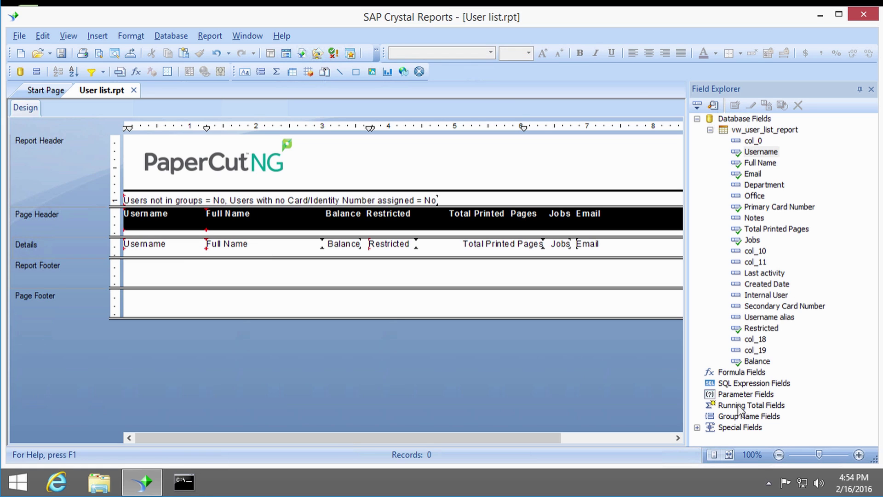
# Create a formula field named PageNofM using a Print State function and save it.
pyautogui.rightClick(734, 372)
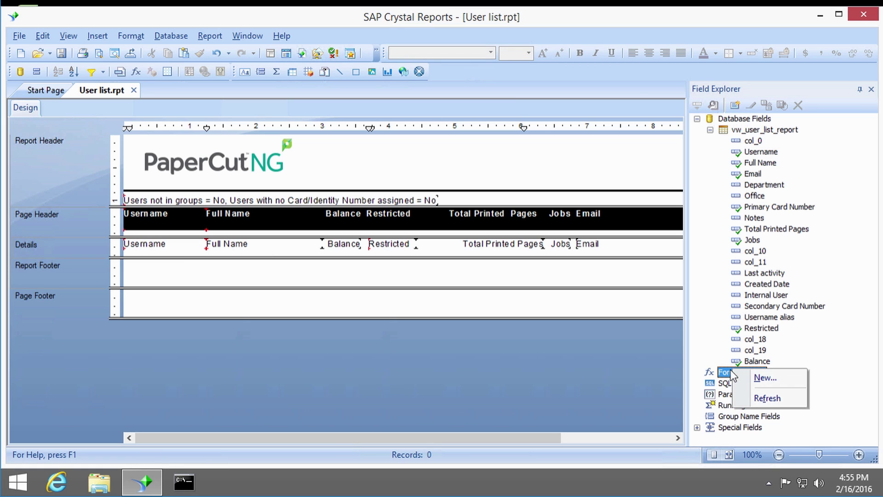
pyautogui.click(754, 378)
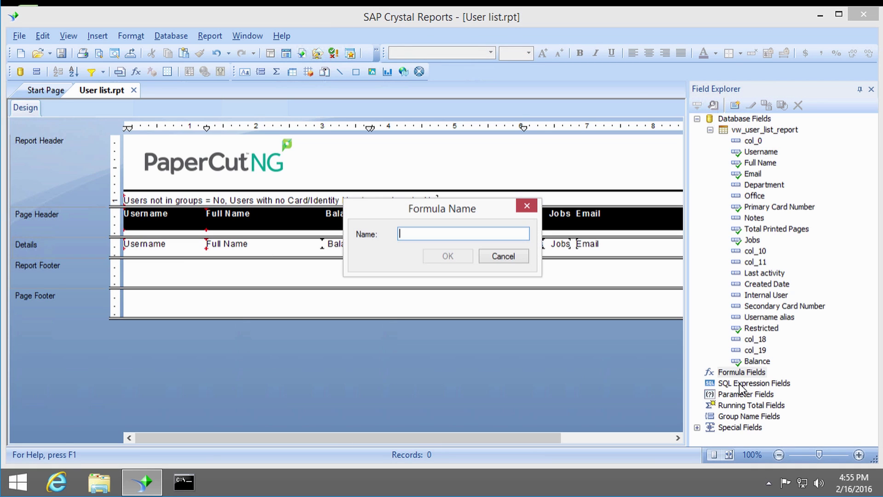
pyautogui.write('PageNofM')
pyautogui.press('Return')
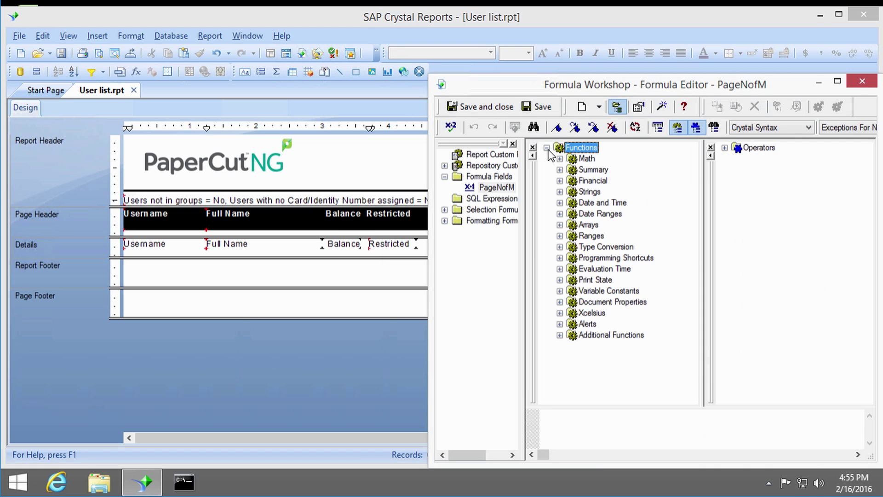
pyautogui.click(559, 280)
pyautogui.moveTo(593, 258); pyautogui.dragTo(551, 428)
pyautogui.click(470, 105)
# Create a formula field named DateTime using a Date and Time function and save it.
pyautogui.rightClick(750, 381)
pyautogui.click(759, 385)
pyautogui.write('DateTime')
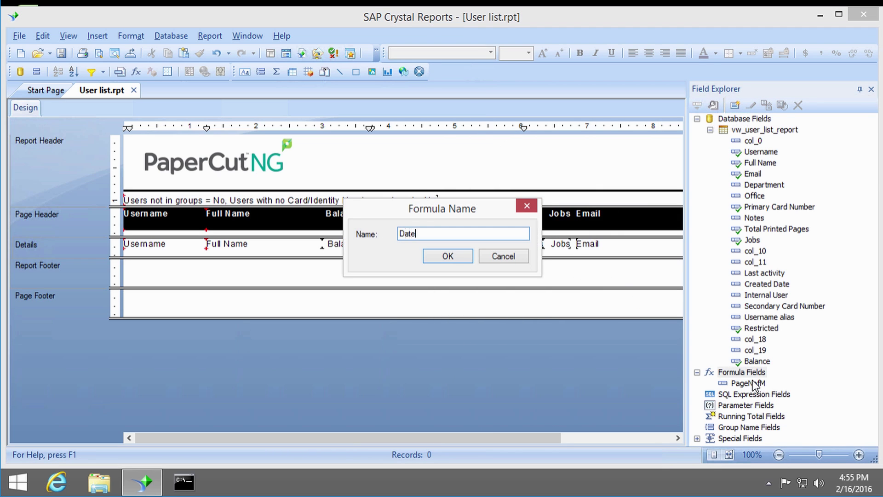
pyautogui.press('Return')
pyautogui.click(559, 170)
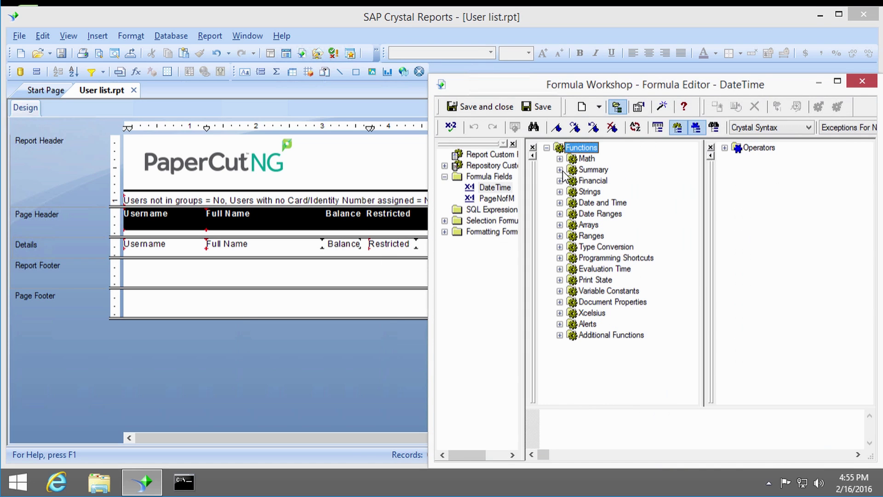
pyautogui.click(559, 202)
pyautogui.moveTo(607, 181); pyautogui.dragTo(556, 419)
pyautogui.click(478, 106)
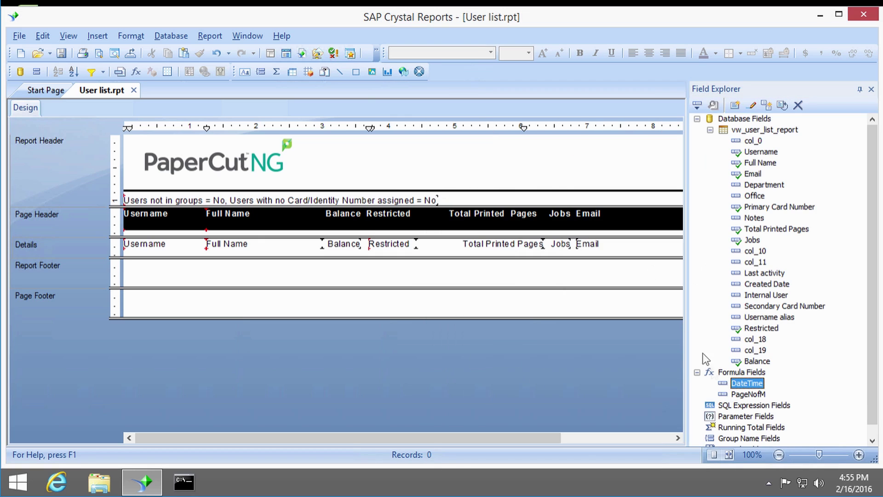
# Place the PageNofM formula field in the Page Footer section and right-align it.
pyautogui.moveTo(741, 387); pyautogui.dragTo(562, 297)
pyautogui.click(664, 53)
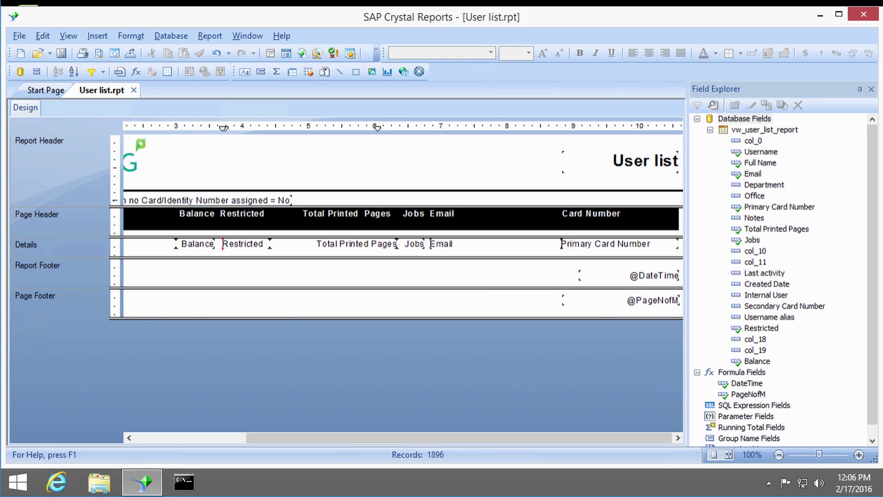
# Review the objects in each report section in the Report Explorer, and close the explorer.
pyautogui.click(70, 39)
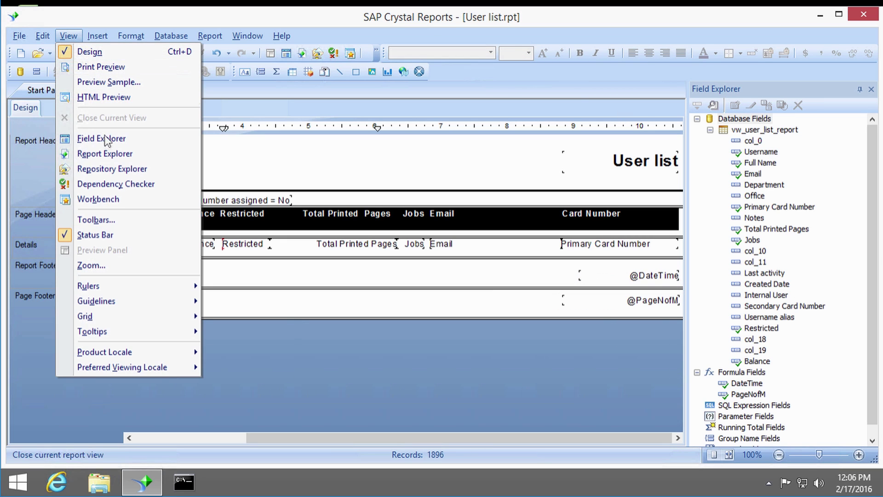
pyautogui.click(108, 159)
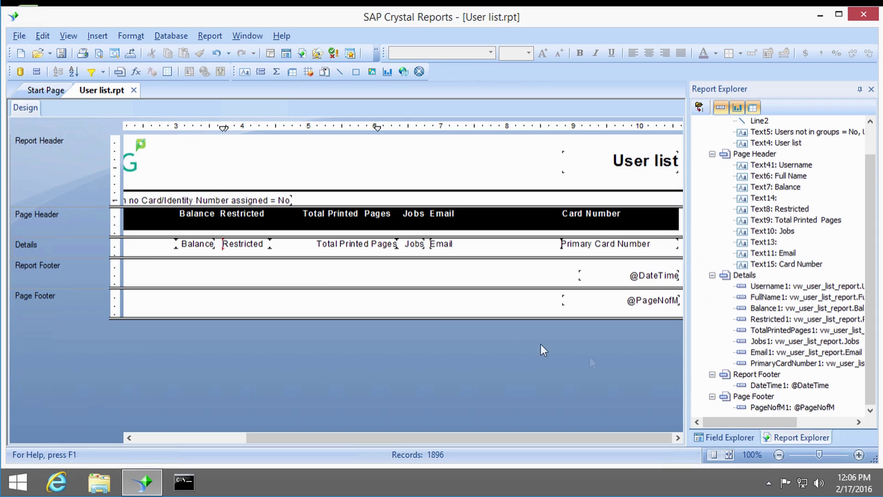
pyautogui.scroll(1, 874, 322)
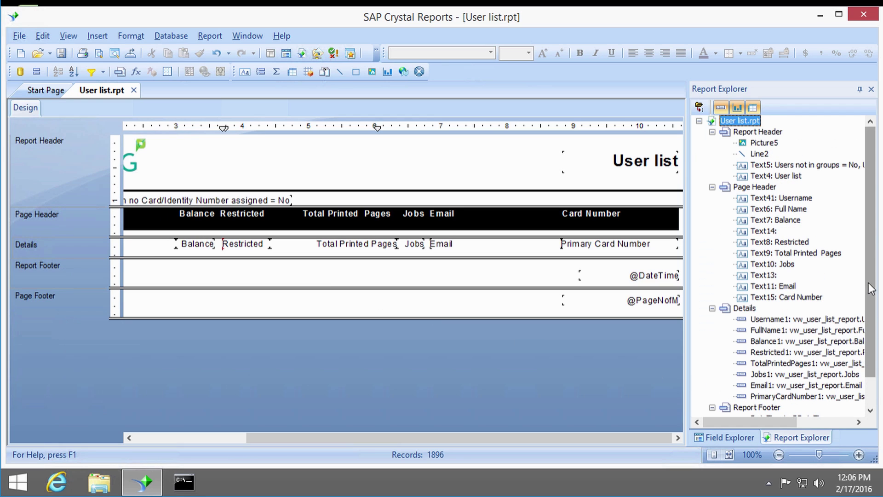
pyautogui.click(871, 90)
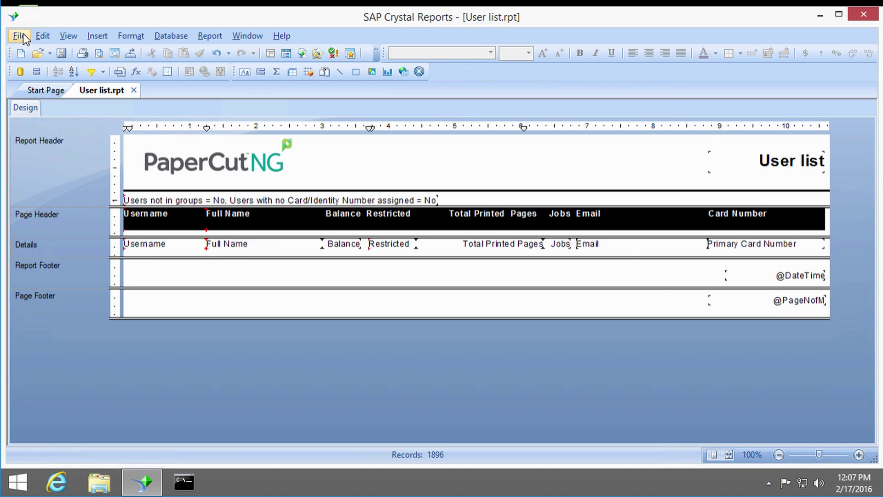
# Refresh the report into preview and export it in PDF format to a disk file named User list.pdf on the desktop.
pyautogui.press('F5')
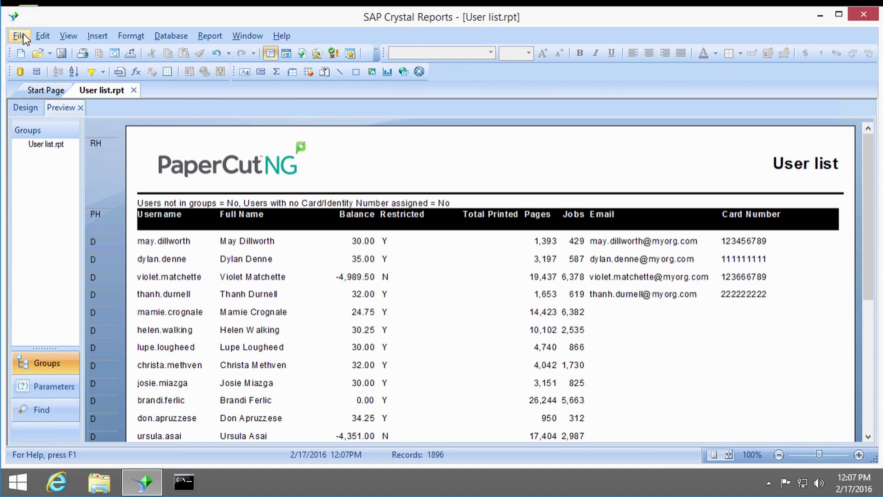
pyautogui.click(19, 36)
pyautogui.moveTo(70, 202)
pyautogui.click(322, 198)
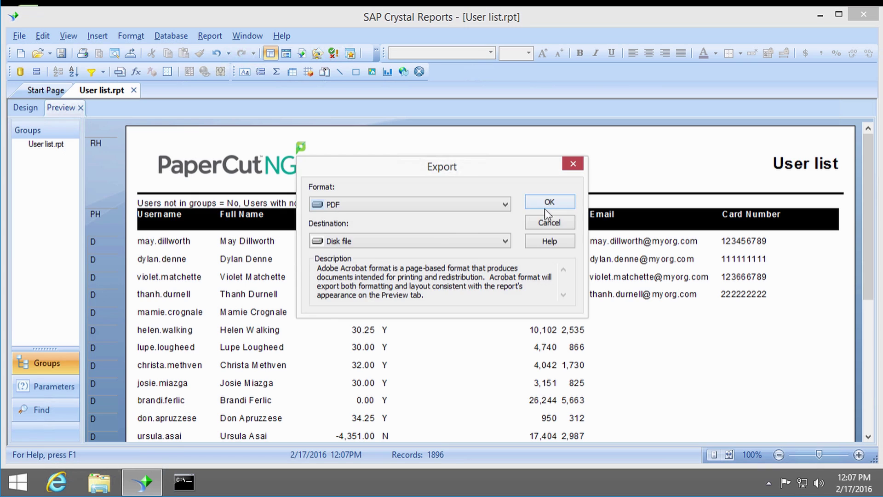
pyautogui.click(545, 208)
pyautogui.click(408, 300)
pyautogui.press('Return')
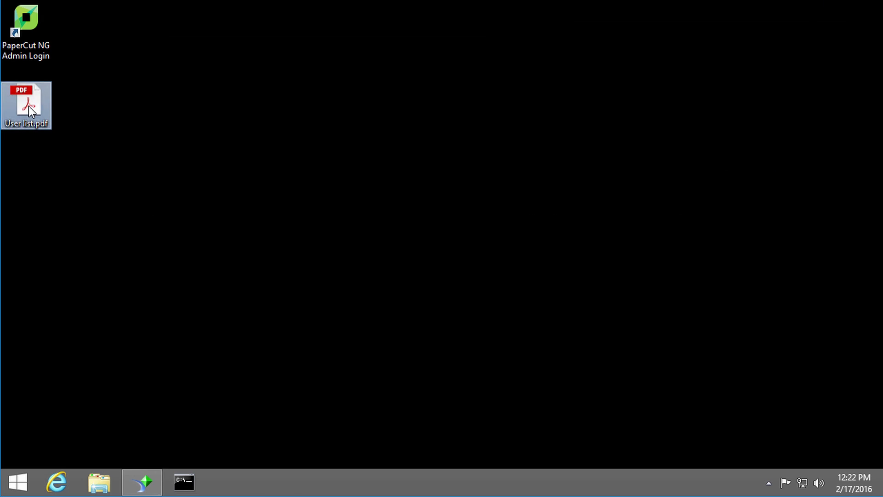
# Open the exported User list.pdf from the desktop in Adobe Acrobat Reader.
pyautogui.doubleClick(29, 106)
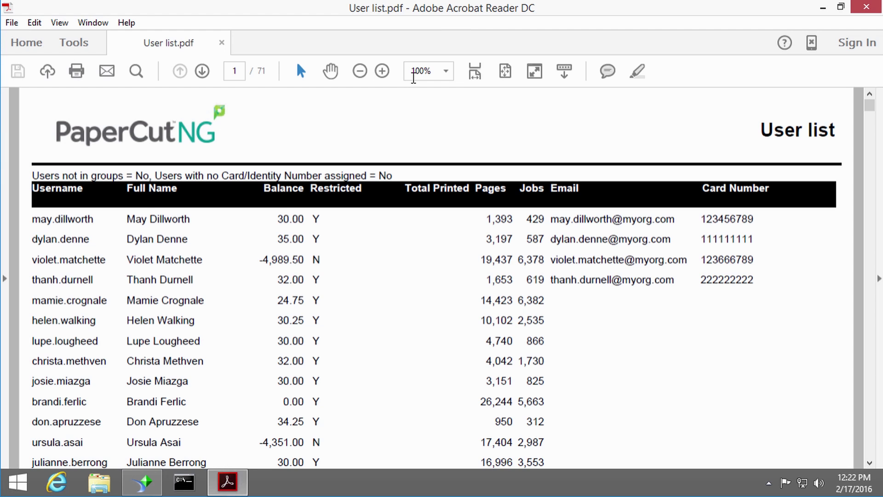